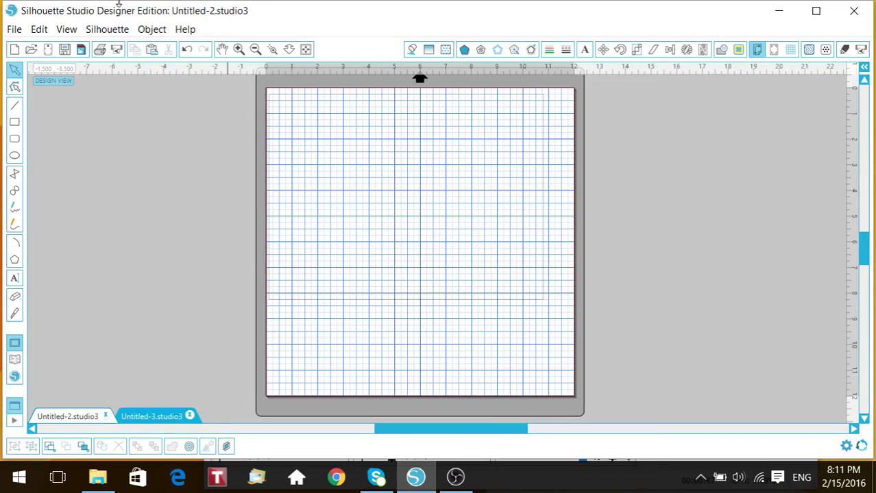
# - Import shoe design 22 from the ShoeSetBlack folder into the library's My Own Designs
pyautogui.click(15, 31)
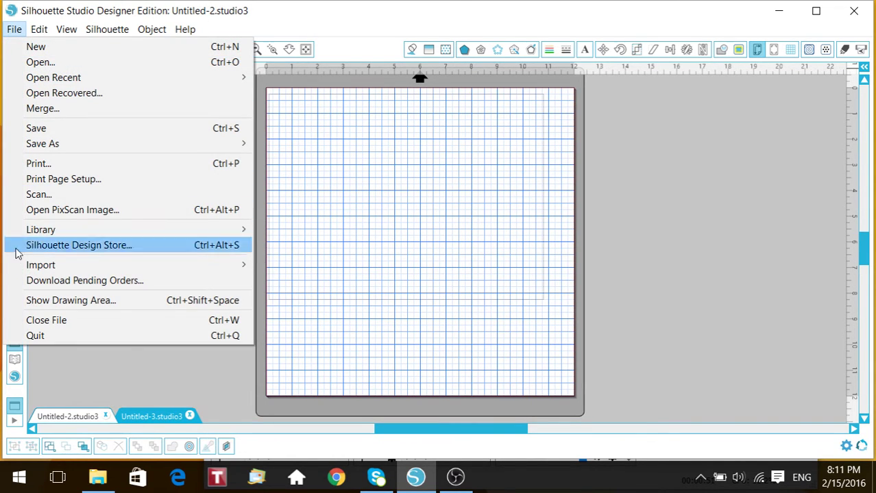
pyautogui.moveTo(33, 265)
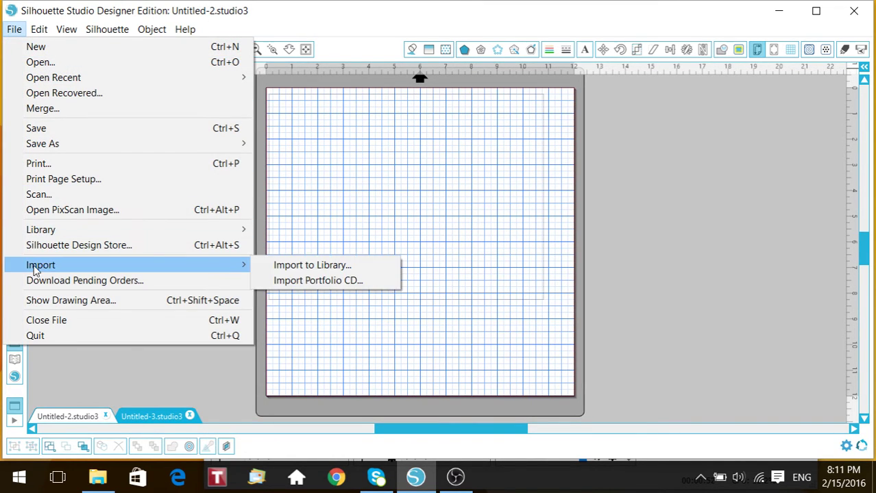
pyautogui.click(329, 267)
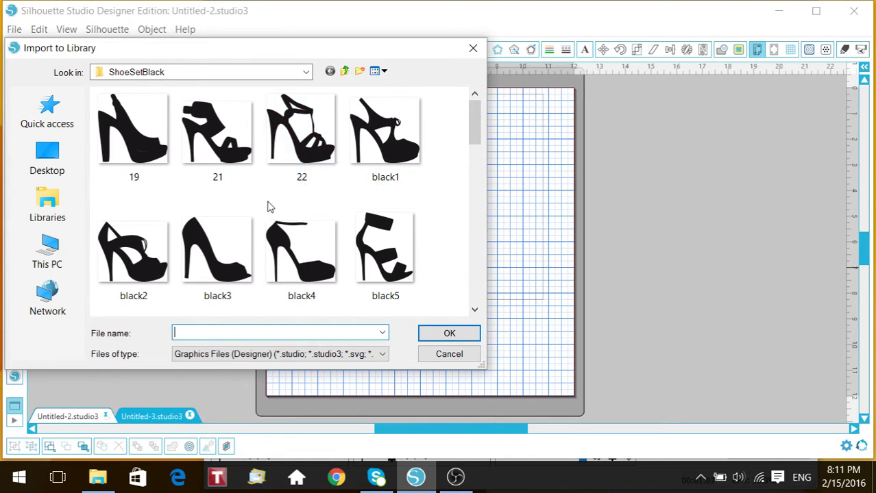
pyautogui.doubleClick(305, 156)
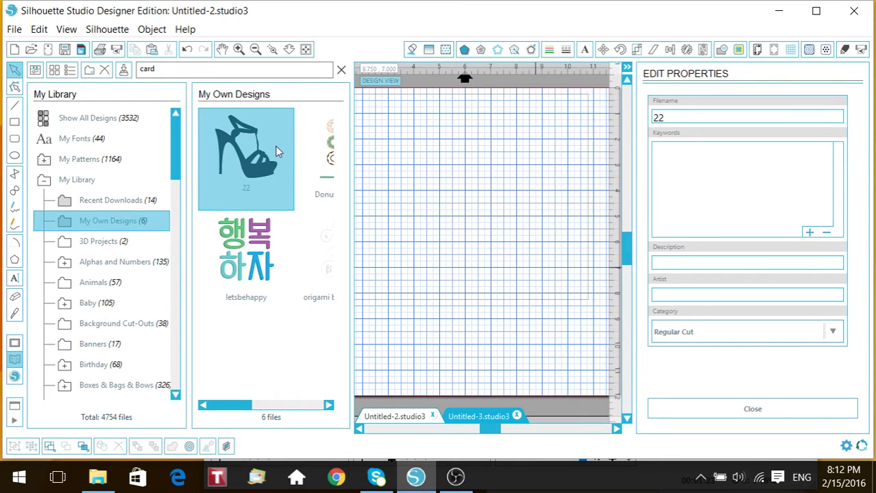
# - Place high-heel design 22 on the Untitled-2 mat and close the library view
pyautogui.doubleClick(233, 146)
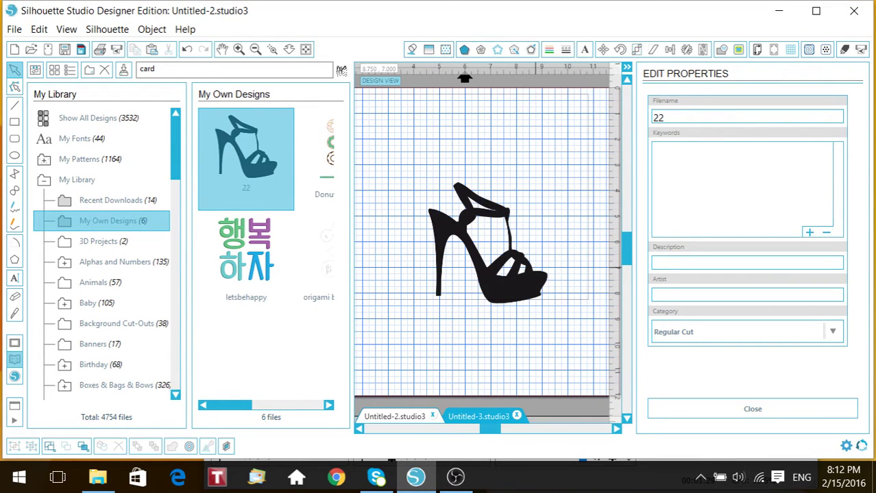
pyautogui.click(342, 71)
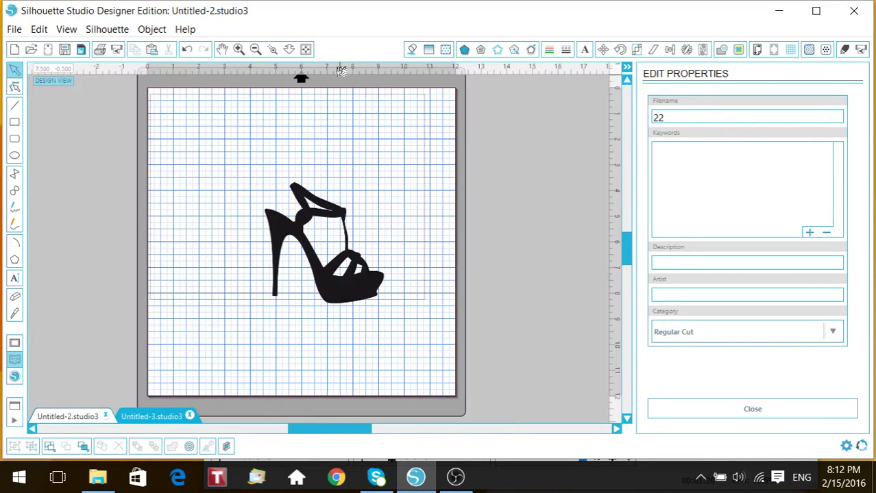
# - Move the black high-heel silhouette to the upper middle-left of the mat
pyautogui.click(626, 67)
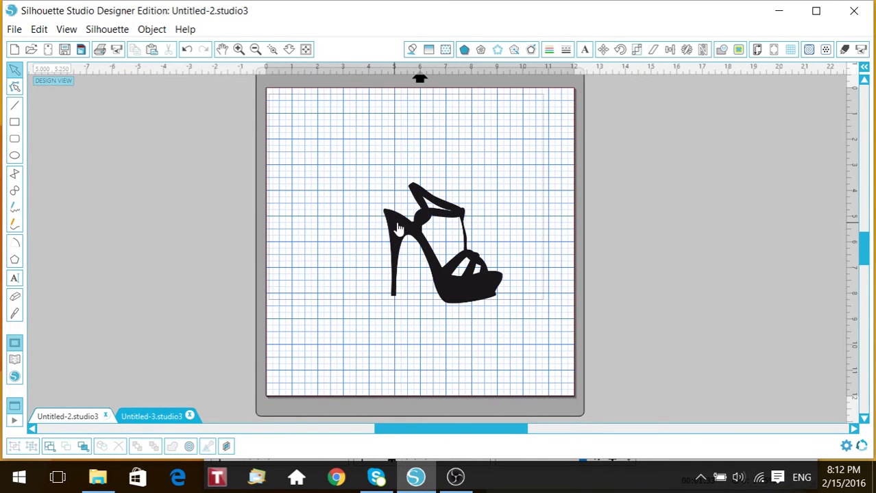
pyautogui.moveTo(403, 218); pyautogui.dragTo(361, 187)
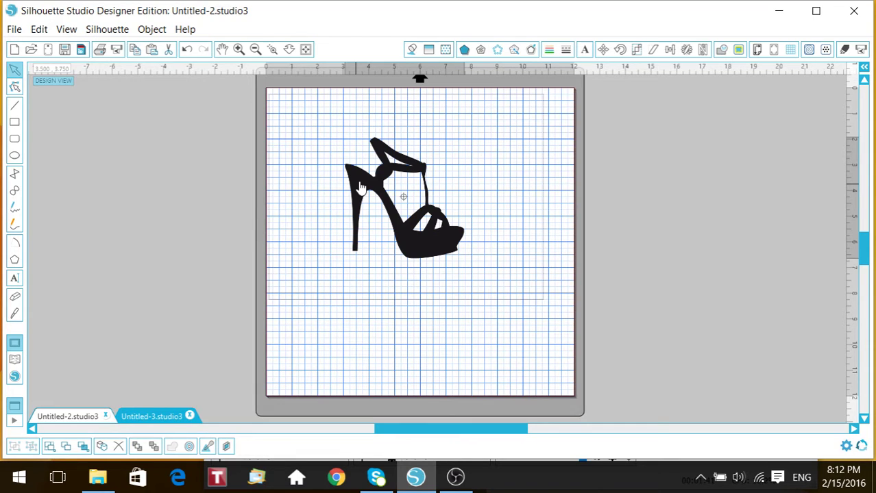
pyautogui.press('Escape')
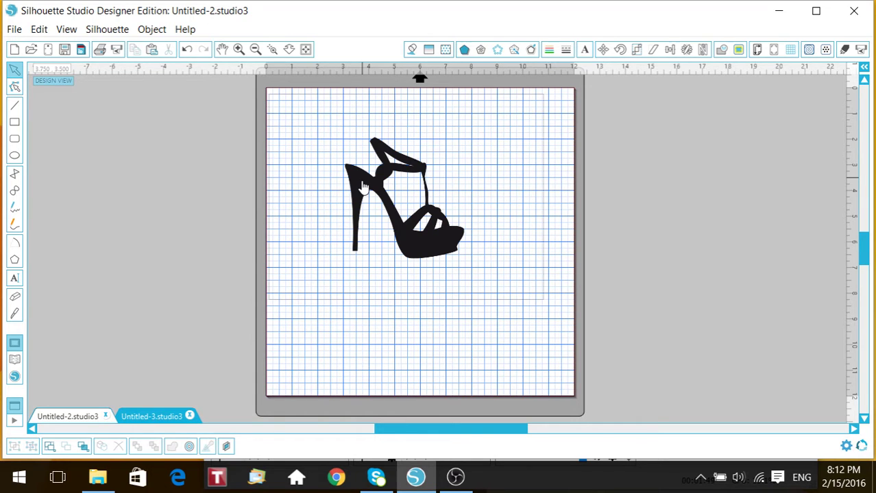
pyautogui.moveTo(363, 187)
pyautogui.mouseDown()
pyautogui.moveTo(389, 161)
pyautogui.moveTo(366, 206)
pyautogui.moveTo(382, 193)
pyautogui.moveTo(335, 174)
pyautogui.mouseUp()
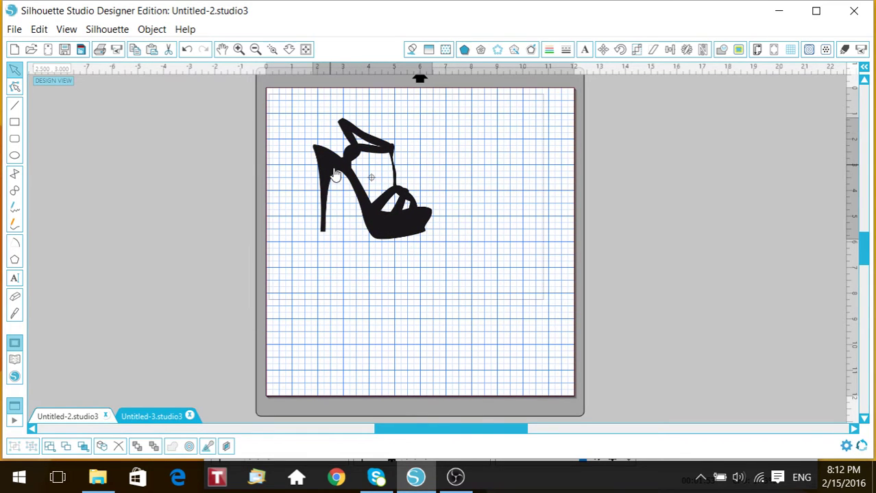
pyautogui.click(335, 175)
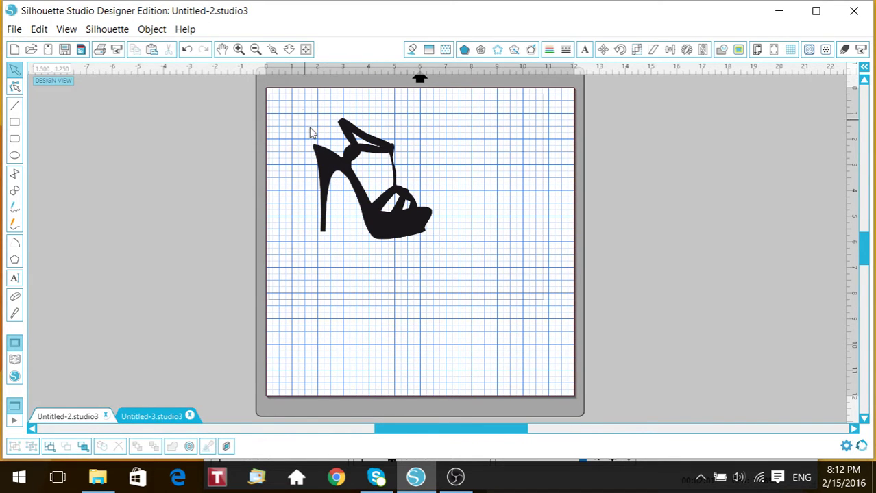
pyautogui.moveTo(331, 166); pyautogui.dragTo(349, 202)
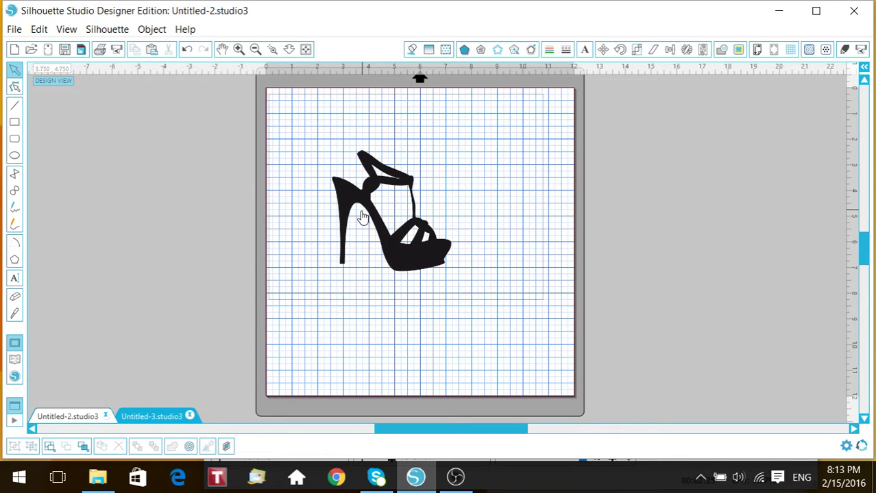
pyautogui.moveTo(357, 208)
pyautogui.mouseDown()
pyautogui.moveTo(435, 196)
pyautogui.moveTo(329, 207)
pyautogui.moveTo(400, 209)
pyautogui.moveTo(355, 209)
pyautogui.mouseUp()
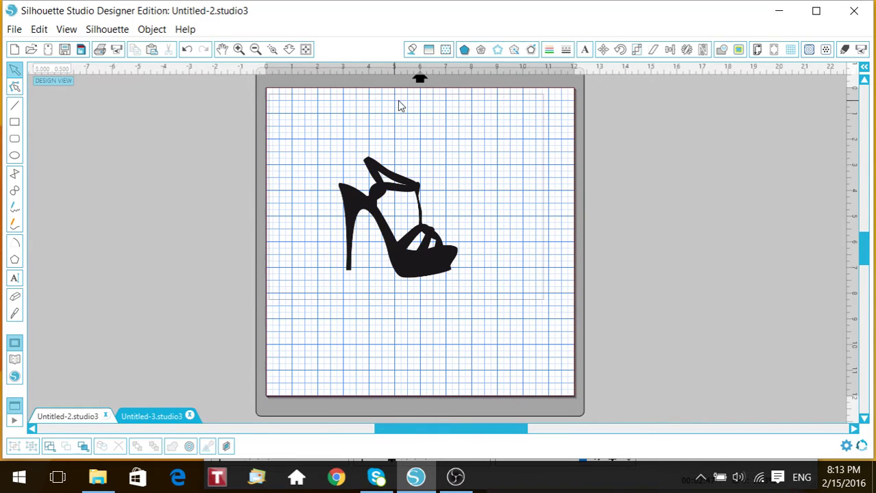
# - Set the page size to Letter (8.5 x 11 in) and move the shoe up-left
pyautogui.click(758, 49)
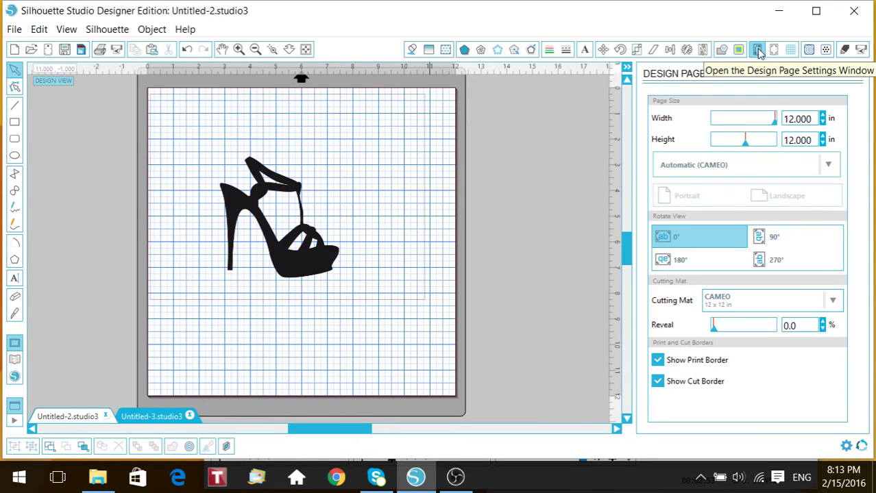
pyautogui.click(827, 165)
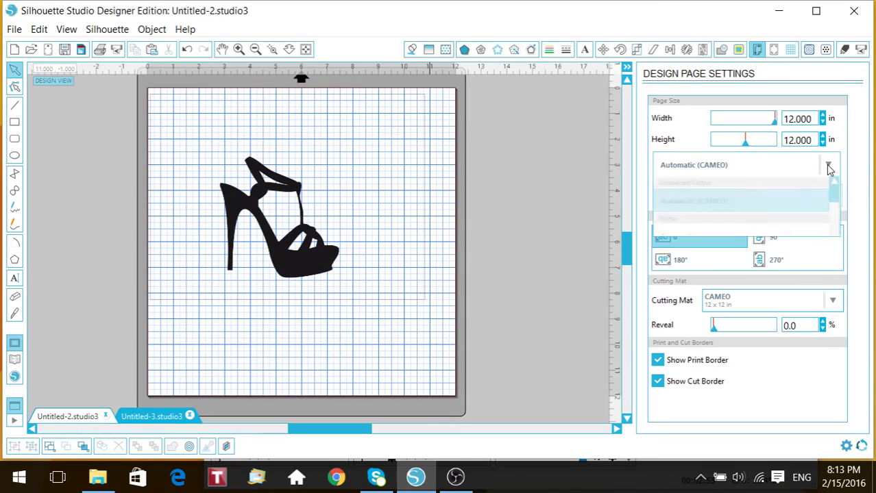
pyautogui.click(671, 269)
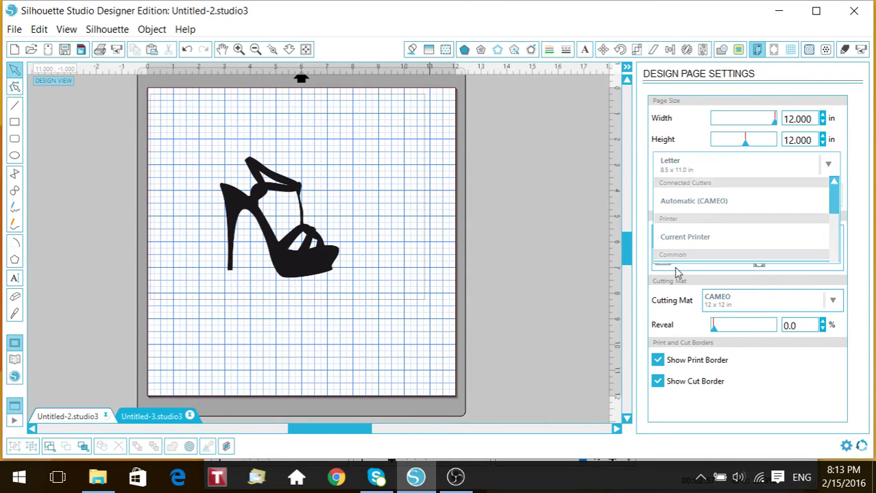
pyautogui.moveTo(245, 209); pyautogui.dragTo(201, 177)
pyautogui.click(234, 170)
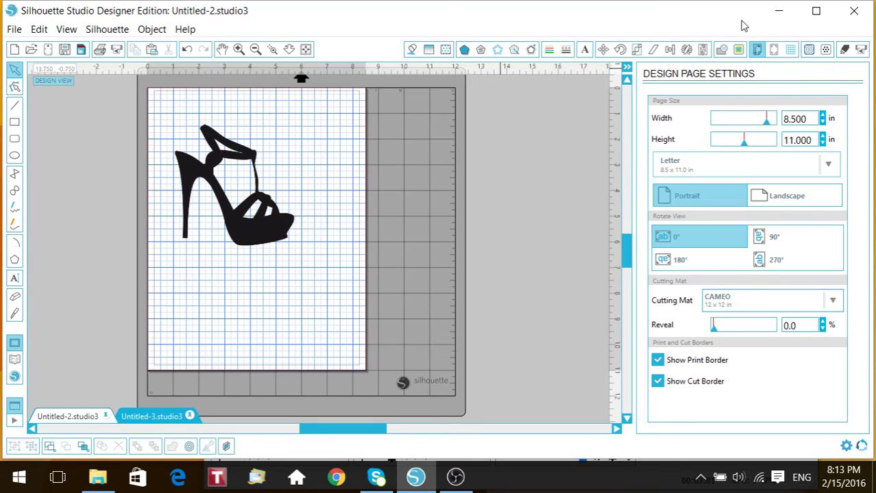
# - Turn on Type 1 registration marks for the page
pyautogui.click(774, 50)
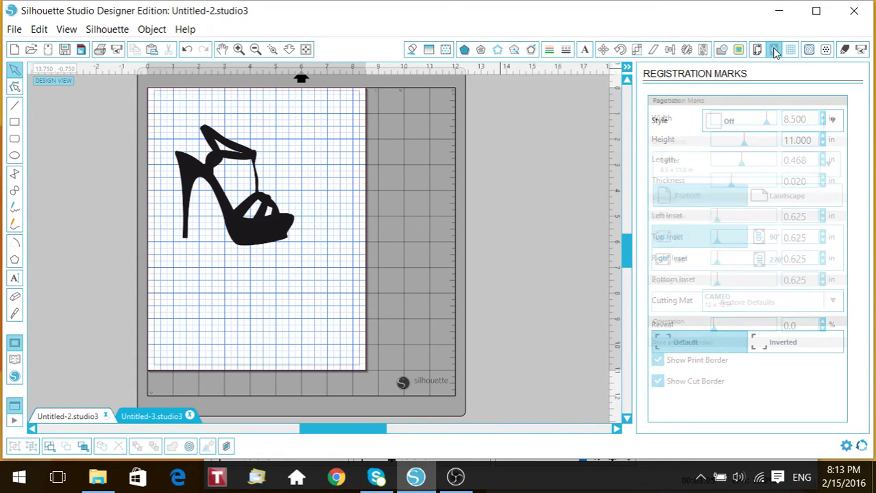
pyautogui.click(831, 121)
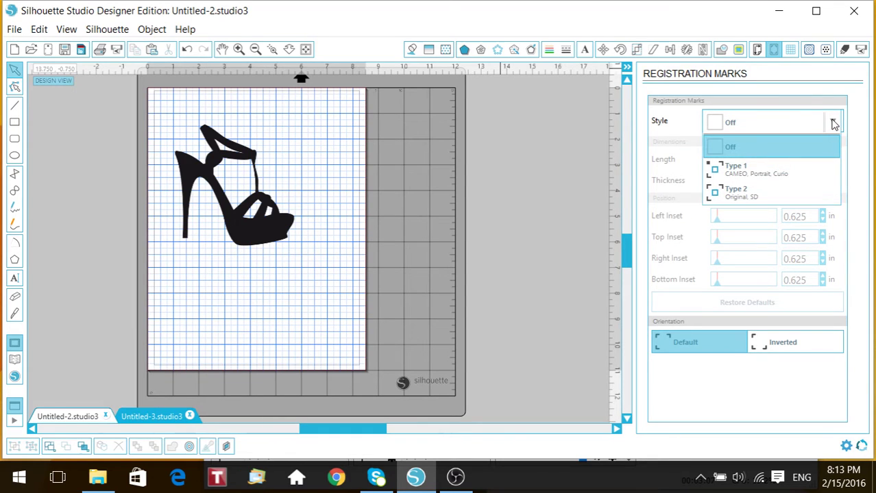
pyautogui.click(757, 175)
pyautogui.click(757, 176)
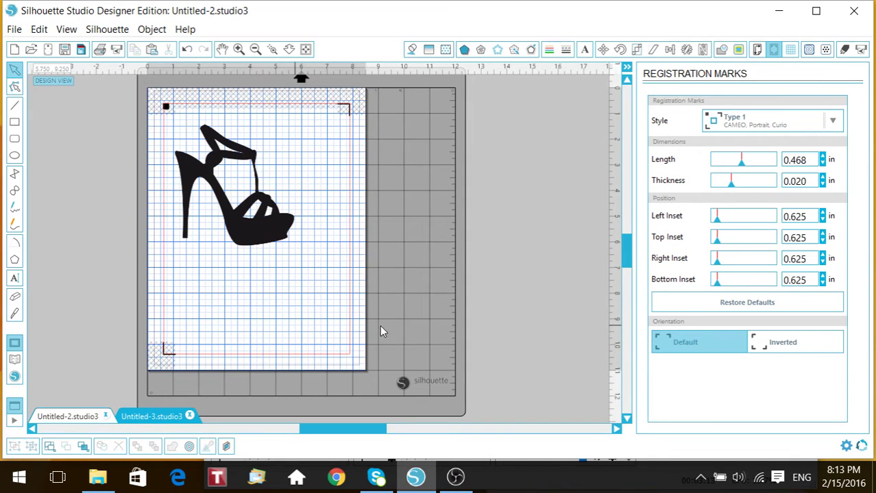
# - Shrink the shoe to about 3.5 x 3.6 in and move it right of the page
pyautogui.moveTo(216, 195)
pyautogui.mouseDown()
pyautogui.moveTo(254, 209)
pyautogui.moveTo(258, 219)
pyautogui.moveTo(211, 196)
pyautogui.moveTo(214, 190)
pyautogui.mouseUp()
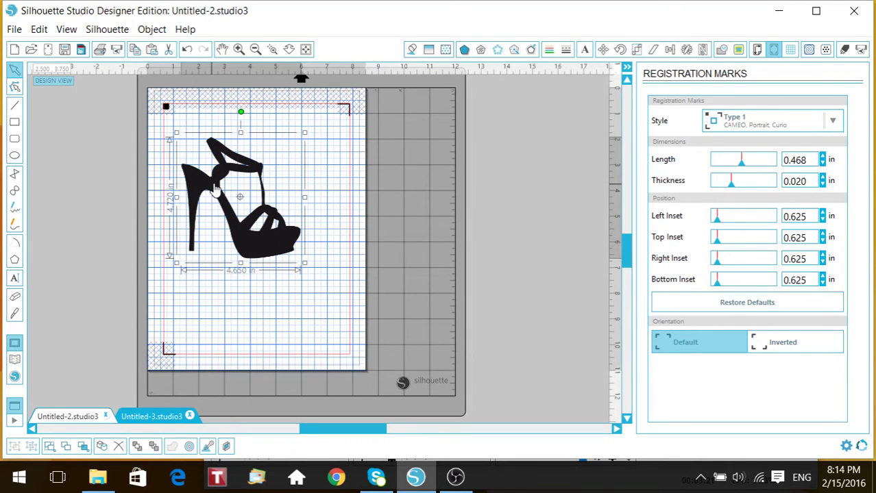
pyautogui.moveTo(306, 266); pyautogui.dragTo(264, 250)
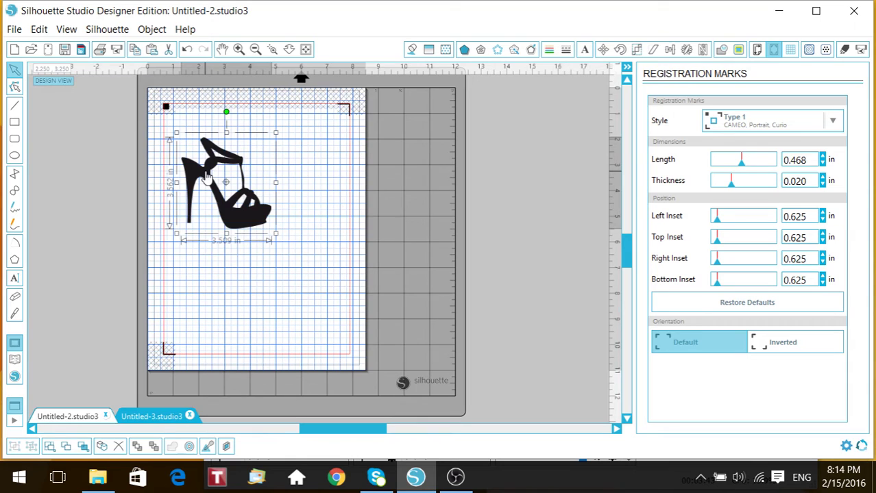
pyautogui.moveTo(208, 177); pyautogui.dragTo(450, 219)
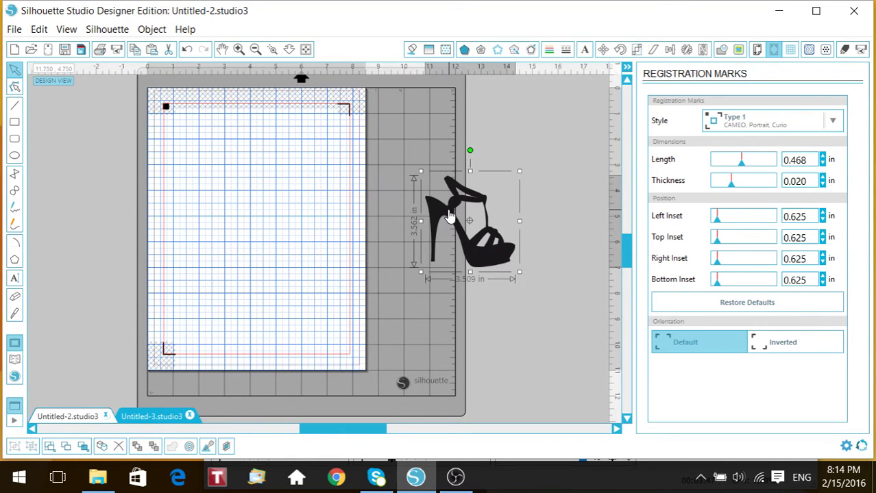
# - Copy the frames from Untitled-3 and paste them near the top-left of the Untitled-2 page
pyautogui.click(152, 419)
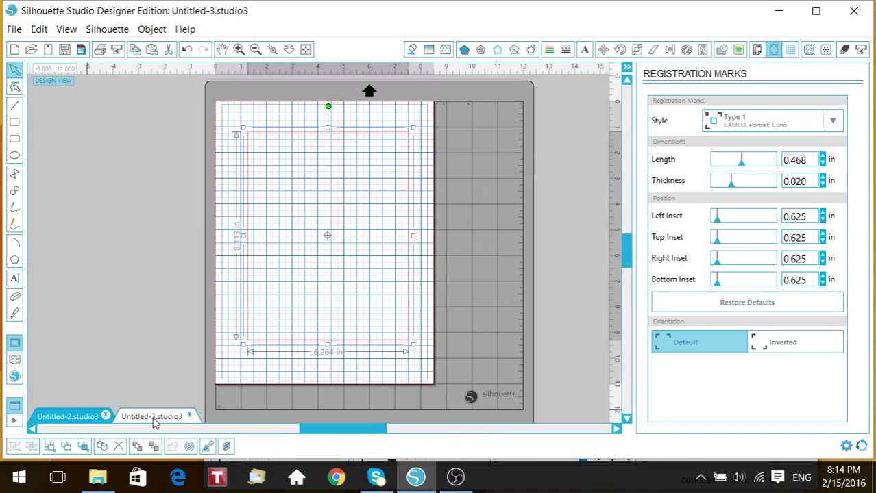
pyautogui.rightClick(280, 141)
pyautogui.click(315, 168)
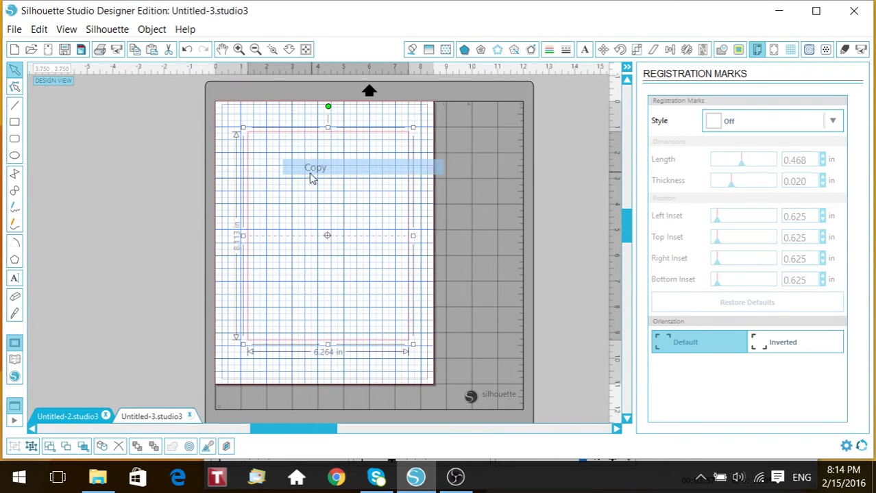
pyautogui.click(65, 416)
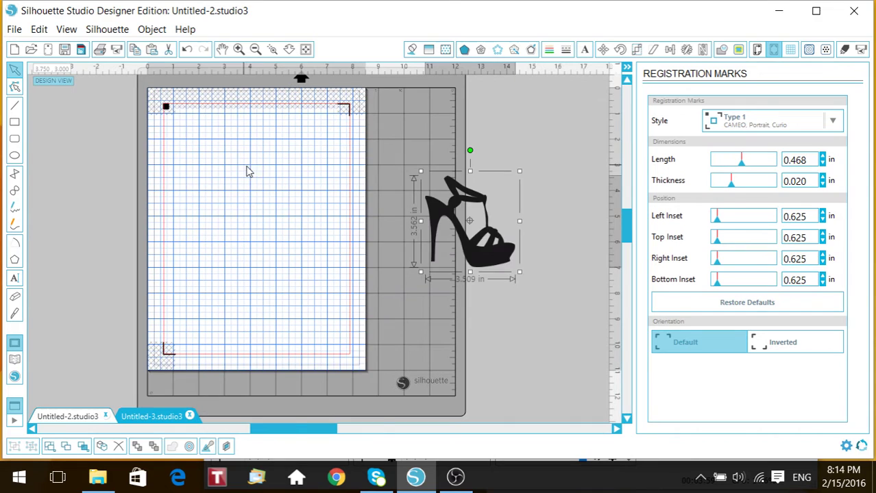
pyautogui.rightClick(247, 171)
pyautogui.click(279, 219)
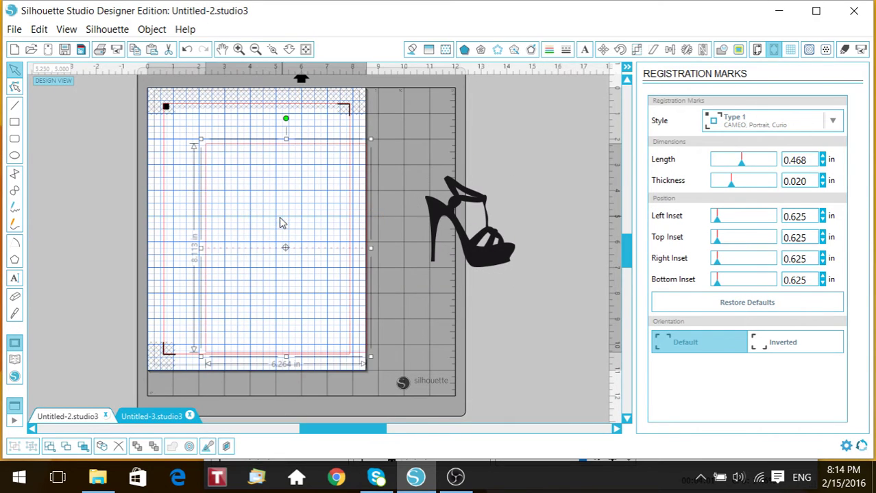
pyautogui.moveTo(247, 151); pyautogui.dragTo(223, 125)
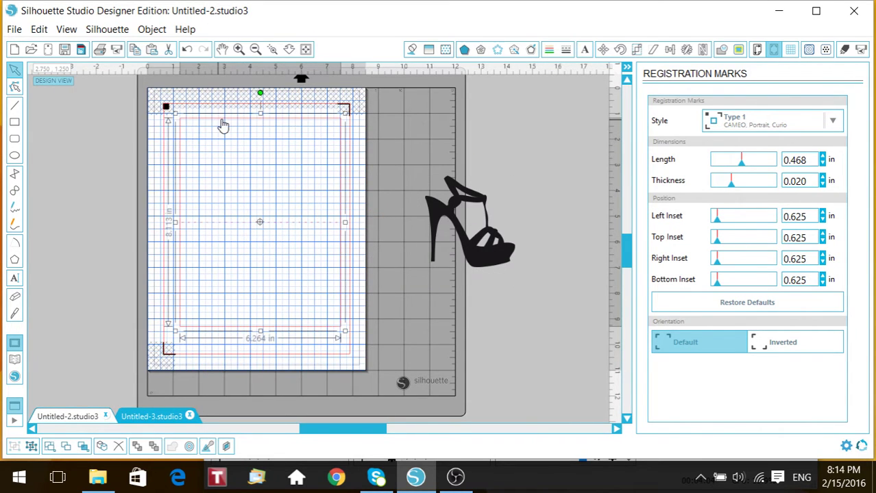
# - Bring the shoe back onto the page and shrink it to about 2.983 x 3.028 in
pyautogui.click(239, 50)
pyautogui.scroll(1, 349, 150)
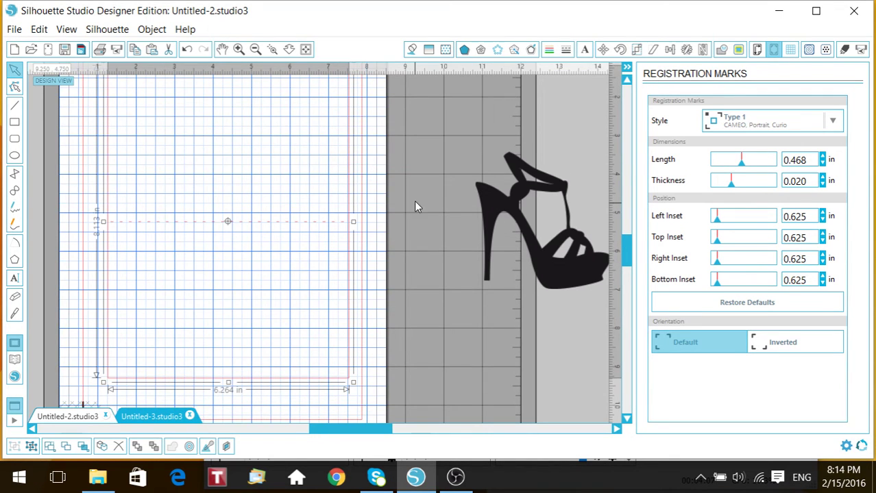
pyautogui.moveTo(493, 207); pyautogui.dragTo(186, 286)
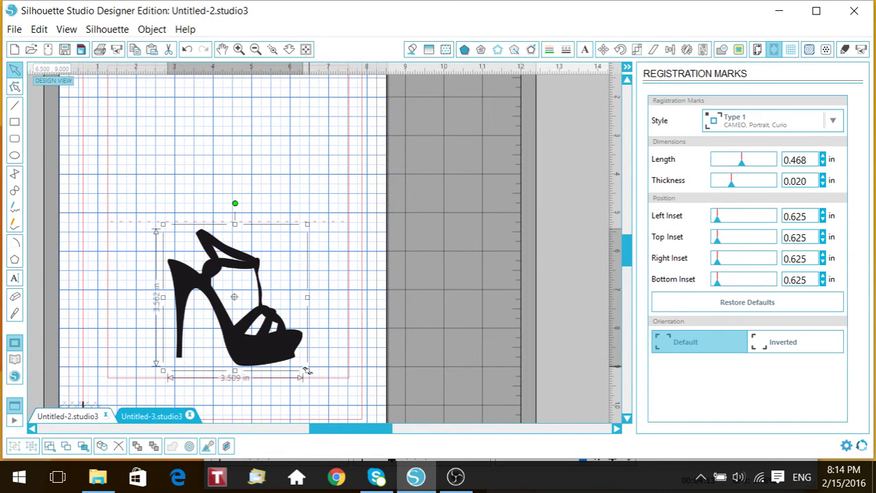
pyautogui.moveTo(306, 370); pyautogui.dragTo(277, 355)
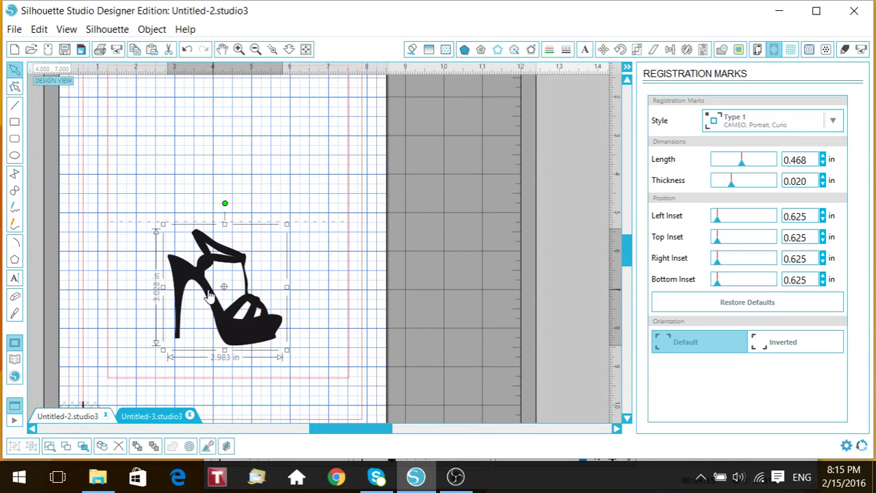
pyautogui.moveTo(218, 298); pyautogui.dragTo(213, 310)
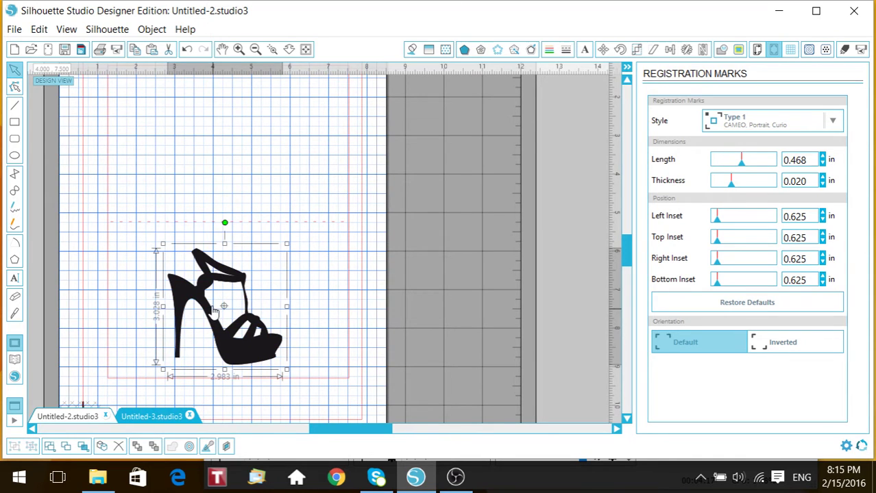
pyautogui.click(505, 279)
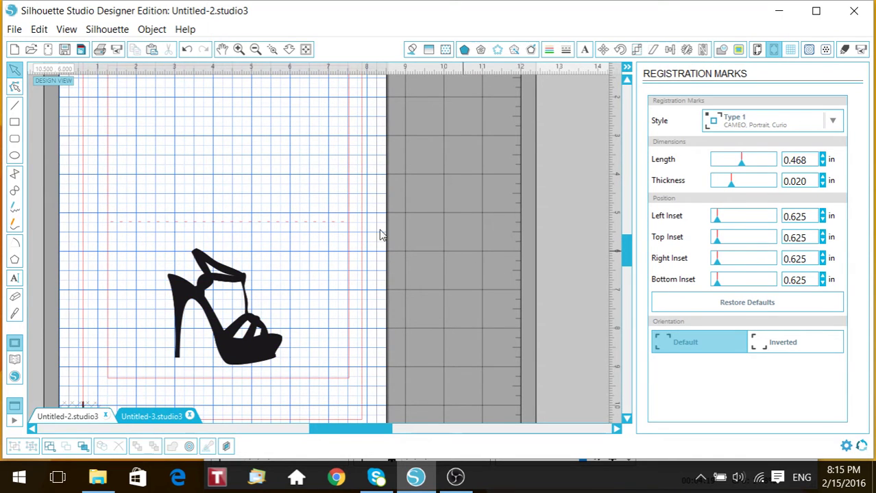
# - Group the shoe with the page-size frame and reposition the group
pyautogui.moveTo(78, 121); pyautogui.dragTo(258, 307)
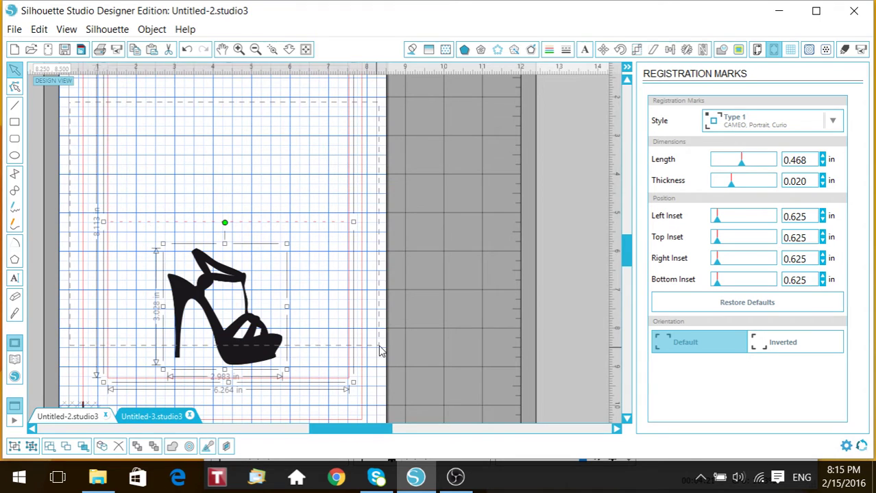
pyautogui.rightClick(335, 321)
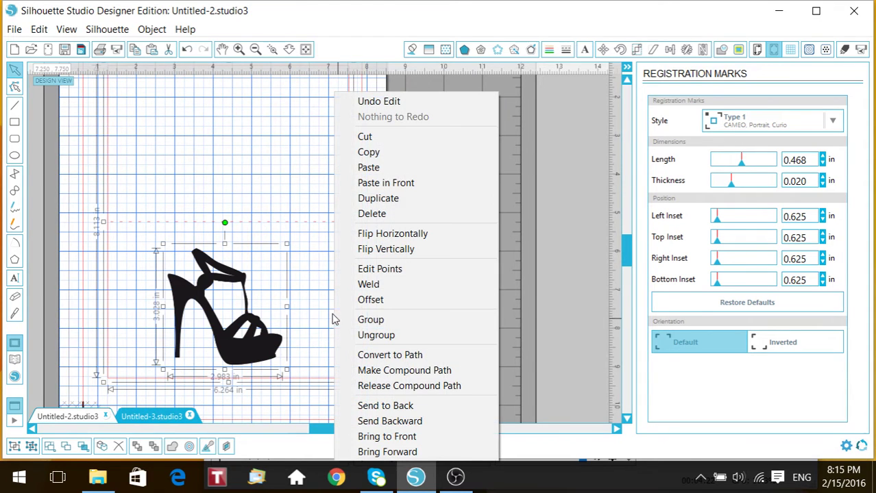
pyautogui.click(373, 318)
pyautogui.scroll(1, 370, 315)
pyautogui.moveTo(192, 262); pyautogui.dragTo(177, 273)
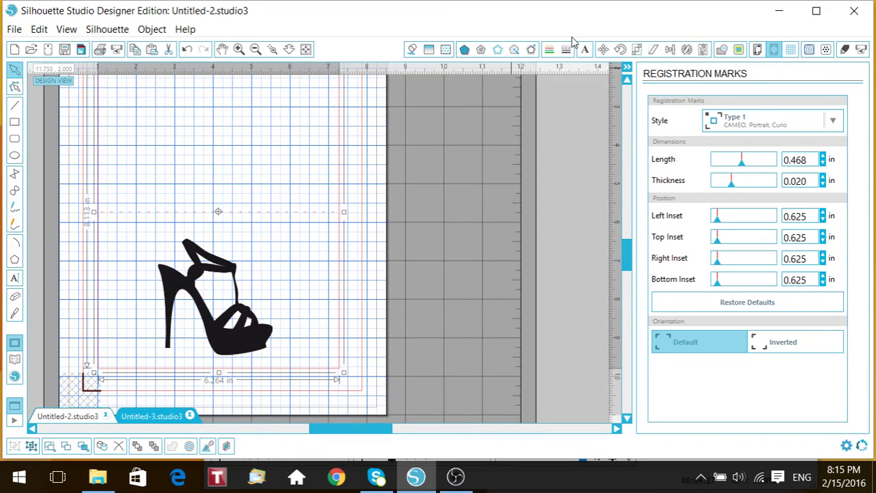
pyautogui.click(626, 68)
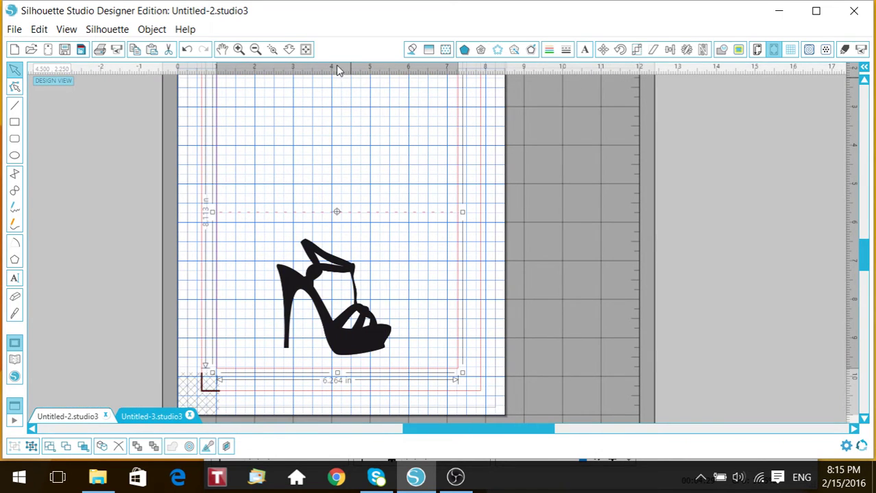
# - Zoom to fit the whole mat and nudge the grouped shoe and frame into place
pyautogui.click(255, 49)
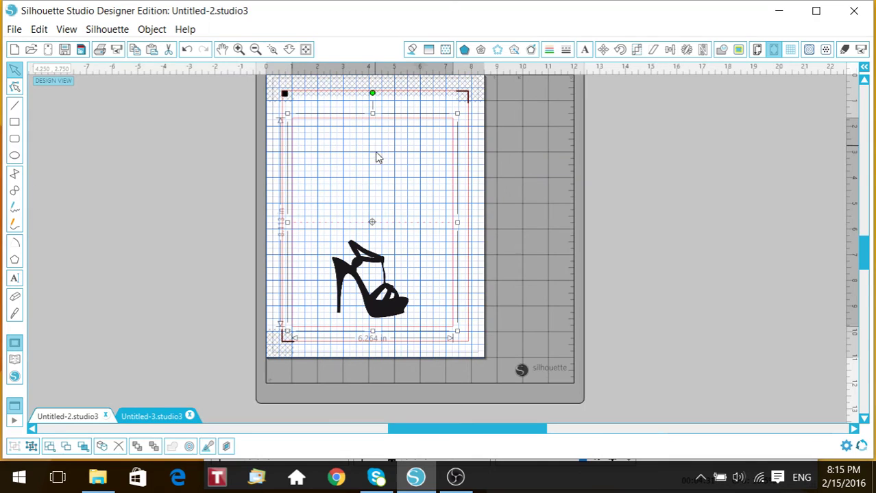
pyautogui.moveTo(356, 263)
pyautogui.mouseDown()
pyautogui.moveTo(355, 249)
pyautogui.moveTo(363, 251)
pyautogui.mouseUp()
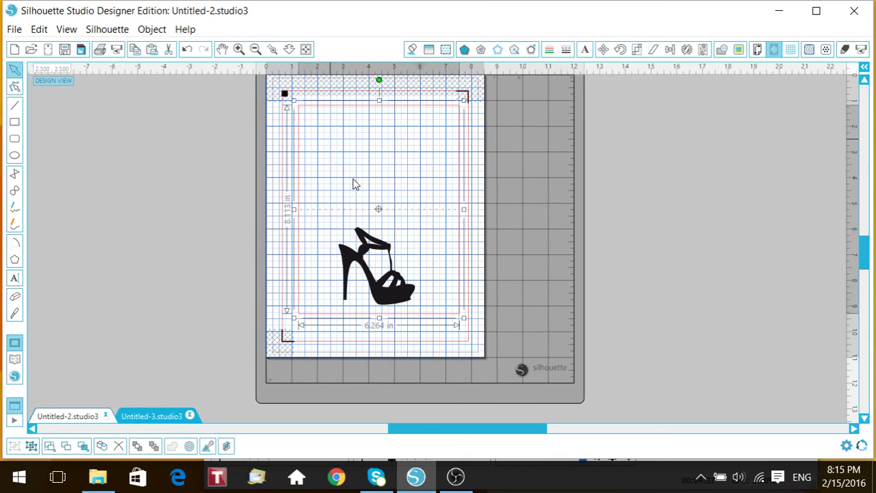
pyautogui.moveTo(350, 115); pyautogui.dragTo(332, 115)
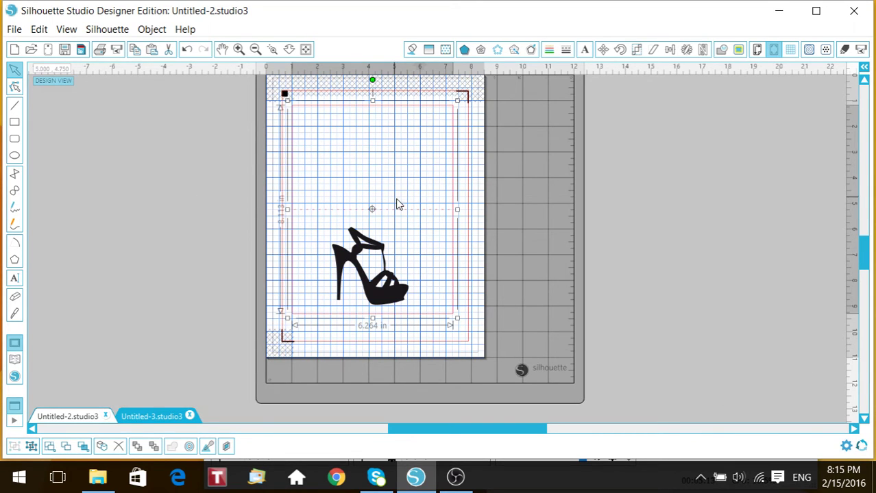
# - Drag the 6.264 x 8.113 in shoe group off the page to the right
pyautogui.moveTo(351, 264); pyautogui.dragTo(658, 280)
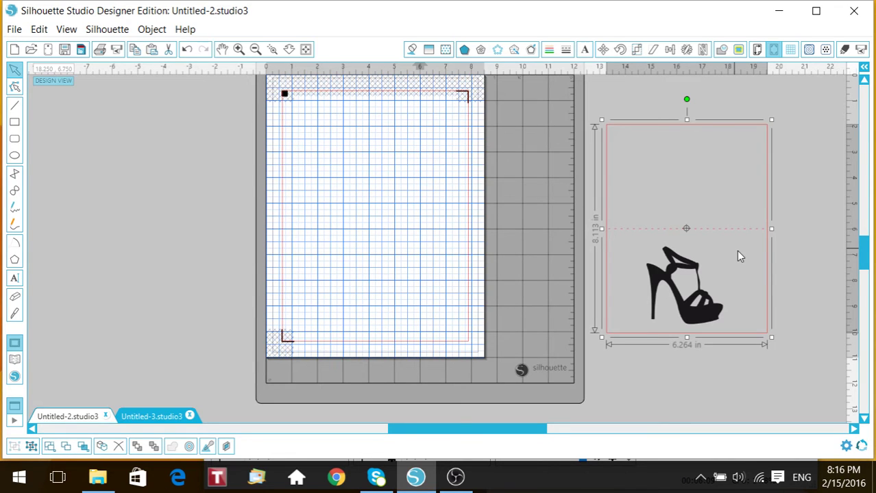
# - Draw a 2.250 x 4.250 in rectangle near the page's top-left and select it
pyautogui.click(15, 123)
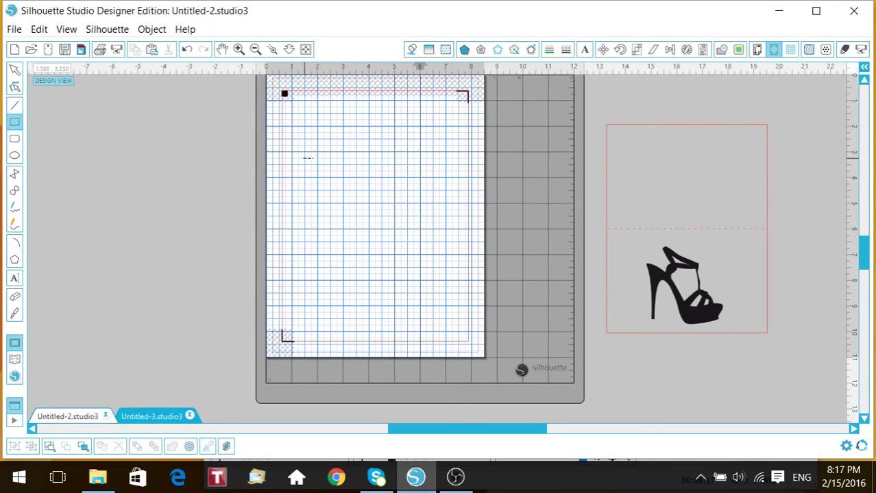
pyautogui.moveTo(303, 127); pyautogui.dragTo(363, 235)
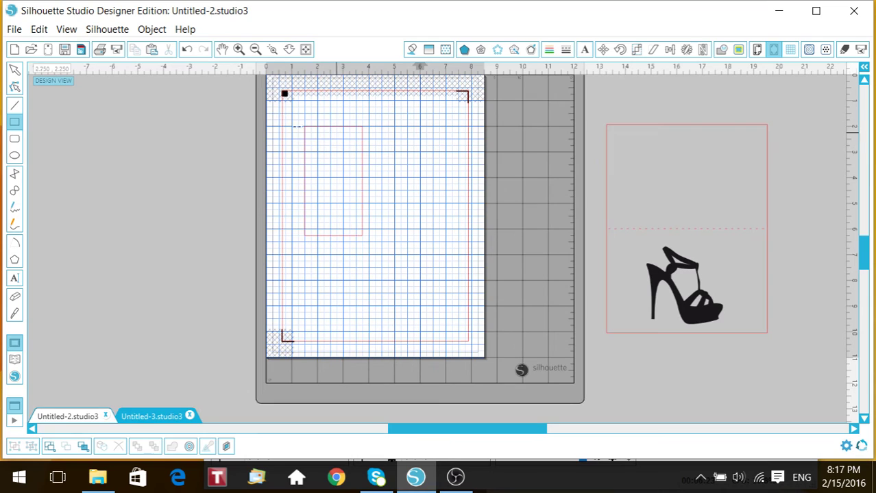
pyautogui.click(15, 70)
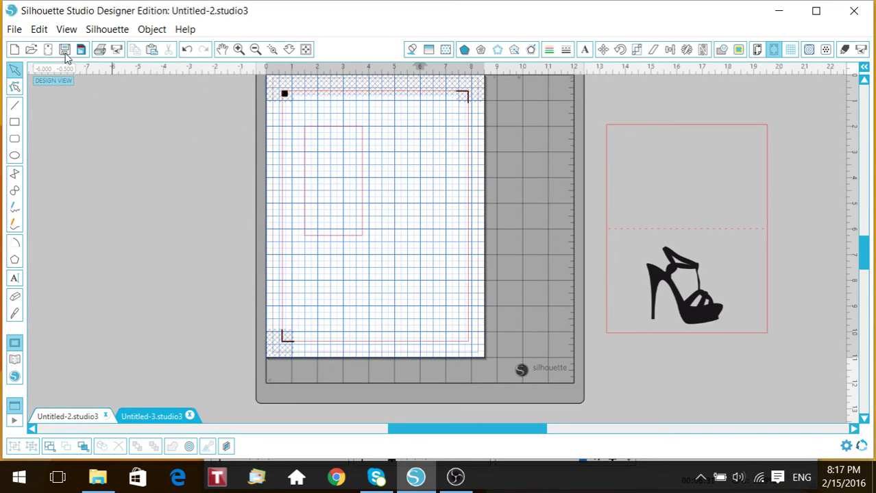
pyautogui.click(335, 128)
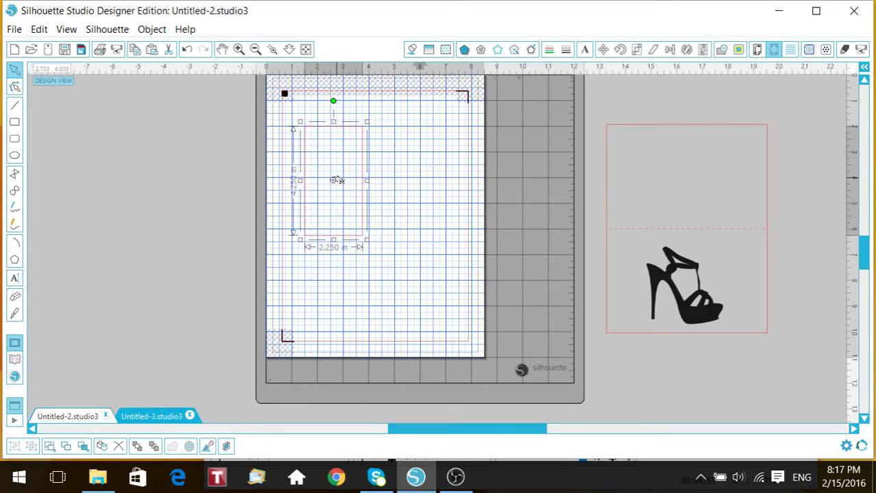
# - Resize the rectangle to 4.000 x 5.250 in with aspect unlocked, then shift it slightly right
pyautogui.click(637, 50)
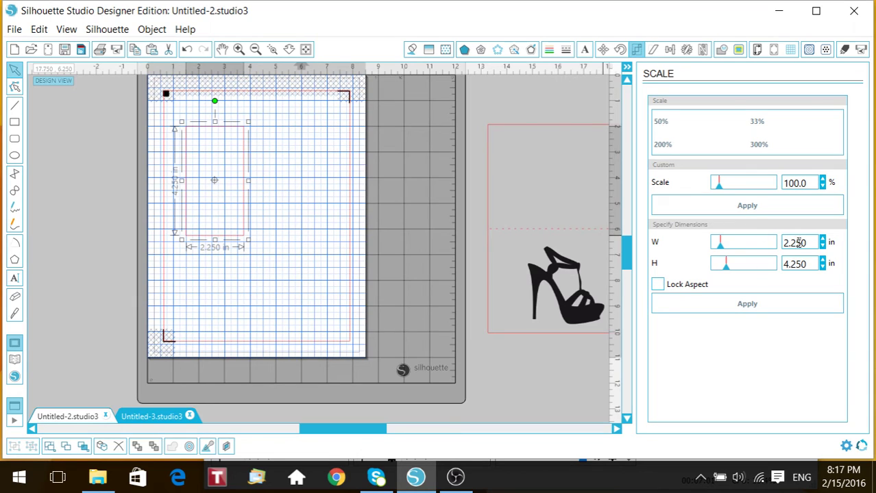
pyautogui.moveTo(818, 241); pyautogui.dragTo(779, 243)
pyautogui.write('4.')
pyautogui.doubleClick(787, 264)
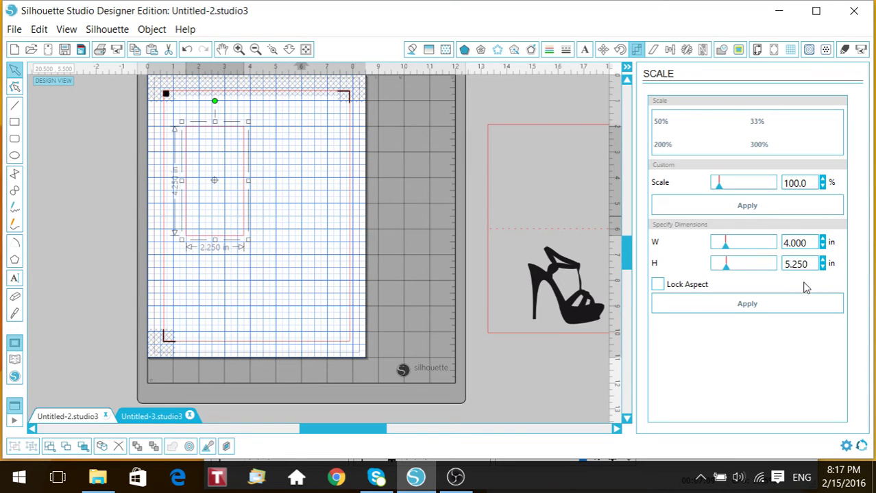
pyautogui.click(752, 307)
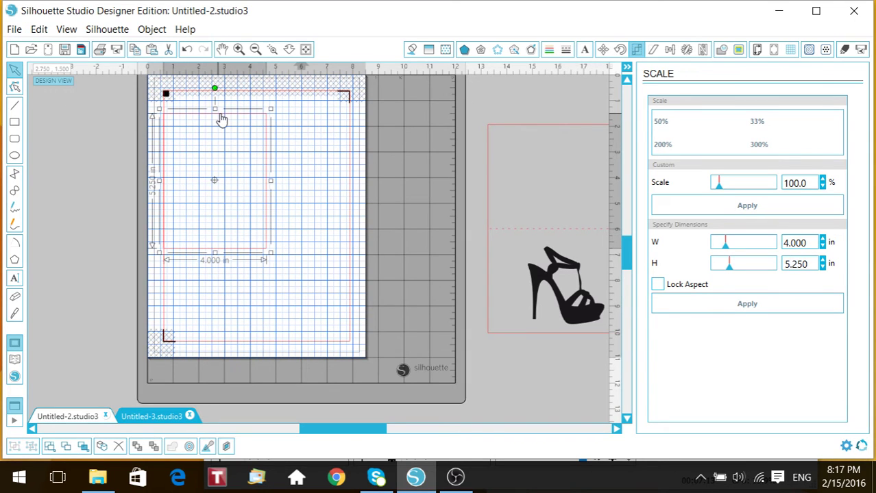
pyautogui.moveTo(221, 119); pyautogui.dragTo(245, 115)
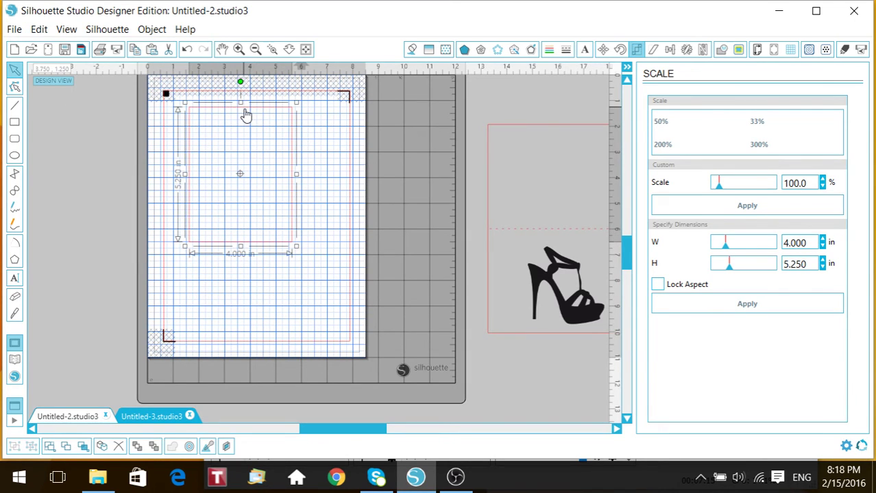
# - Ungroup the shoe from its frame
pyautogui.rightClick(548, 274)
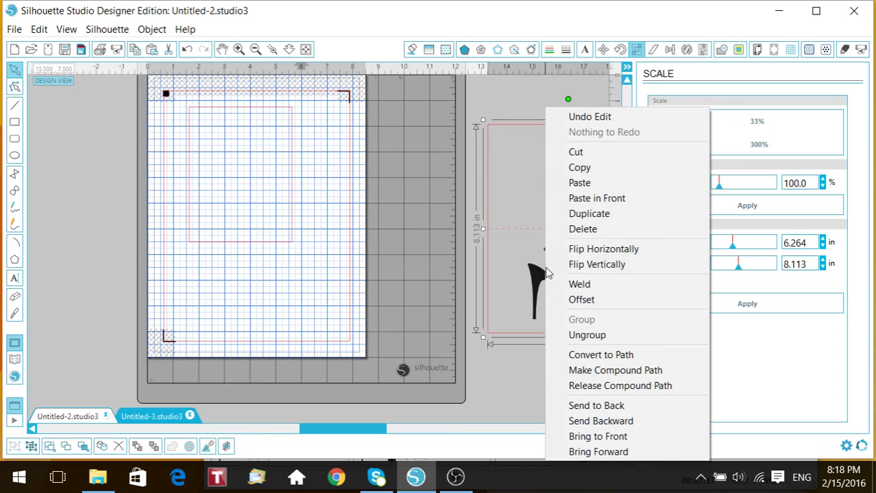
pyautogui.click(587, 335)
pyautogui.click(523, 395)
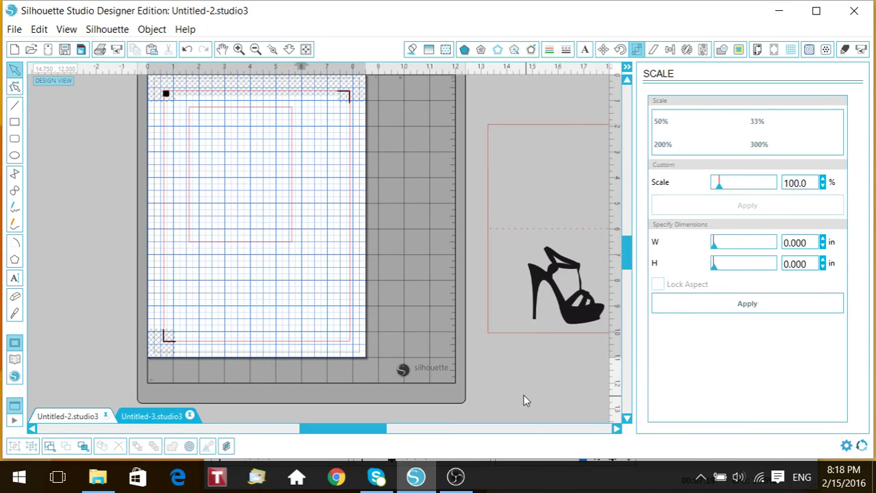
# - Move the 2.983 x 3.028 in shoe inside the rectangle on the page, set slightly low
pyautogui.click(544, 287)
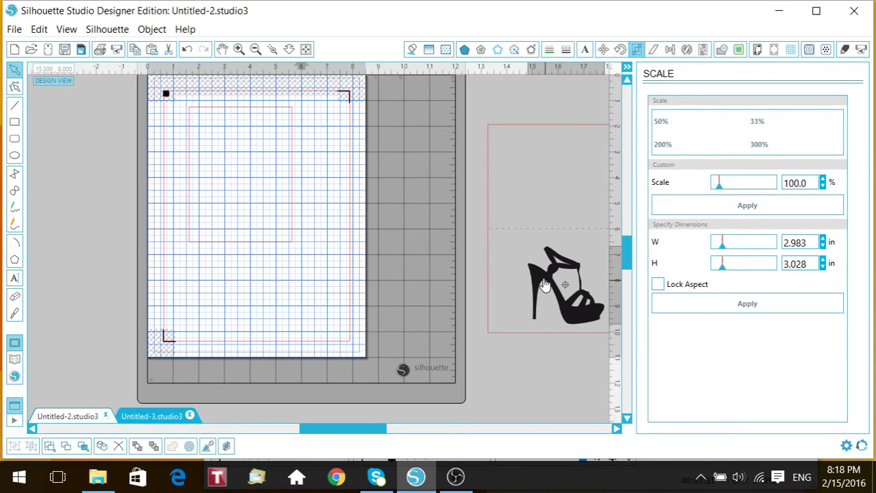
pyautogui.moveTo(542, 283); pyautogui.dragTo(218, 177)
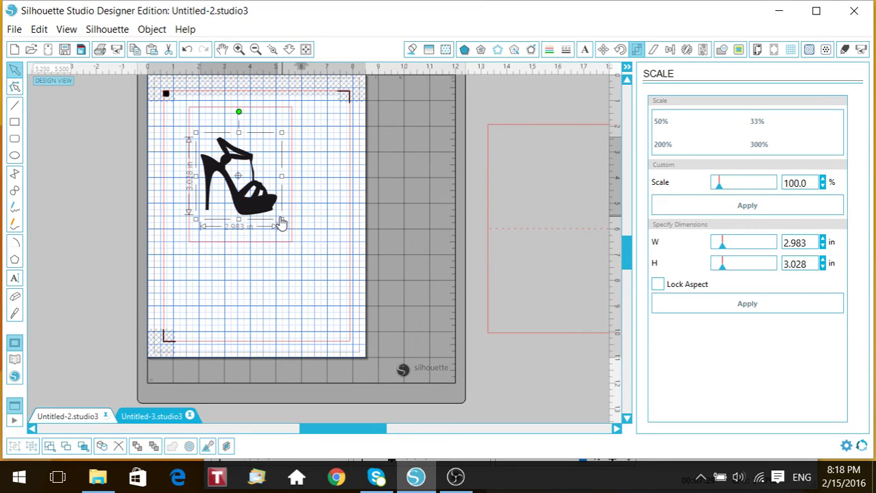
pyautogui.click(315, 295)
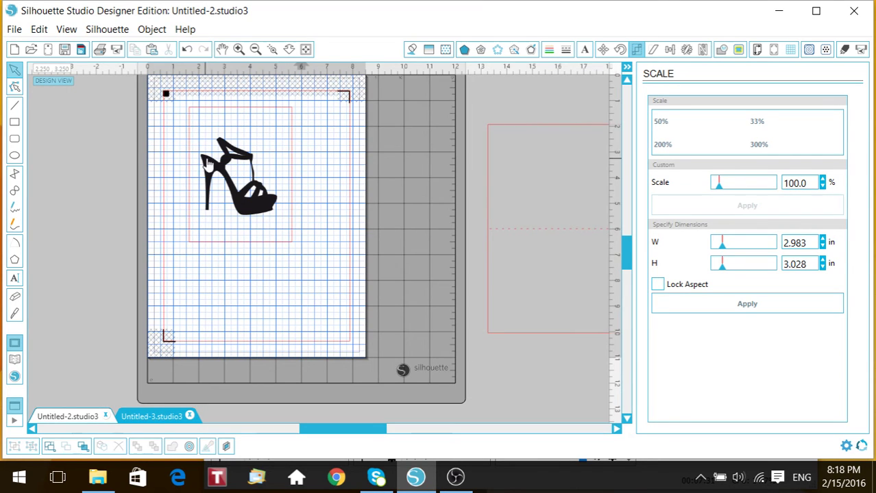
pyautogui.moveTo(209, 164); pyautogui.dragTo(213, 192)
pyautogui.click(203, 198)
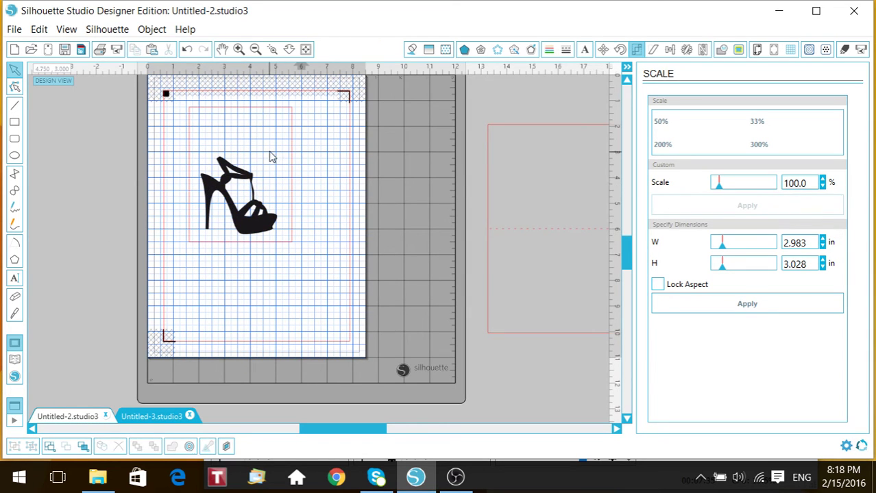
# - Add the text 'Beautiful!' above the shoe and select all of it
pyautogui.click(14, 278)
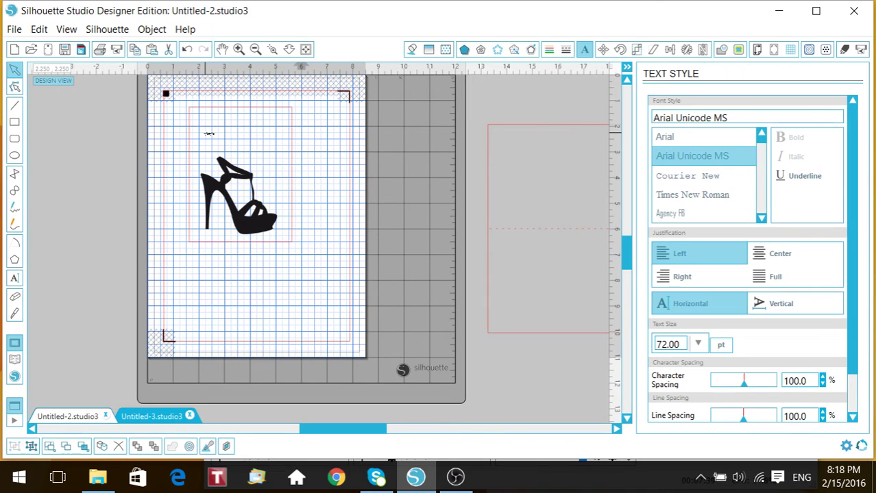
pyautogui.click(208, 133)
pyautogui.write('Beau')
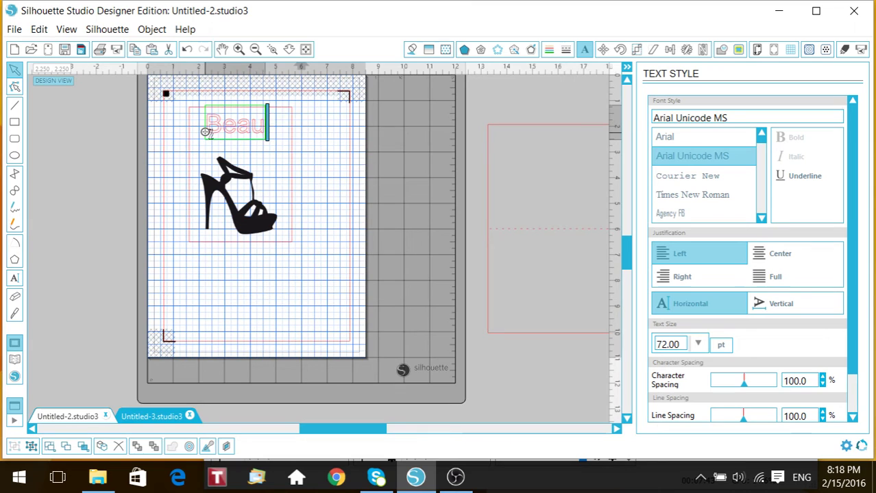
pyautogui.write('tiful!')
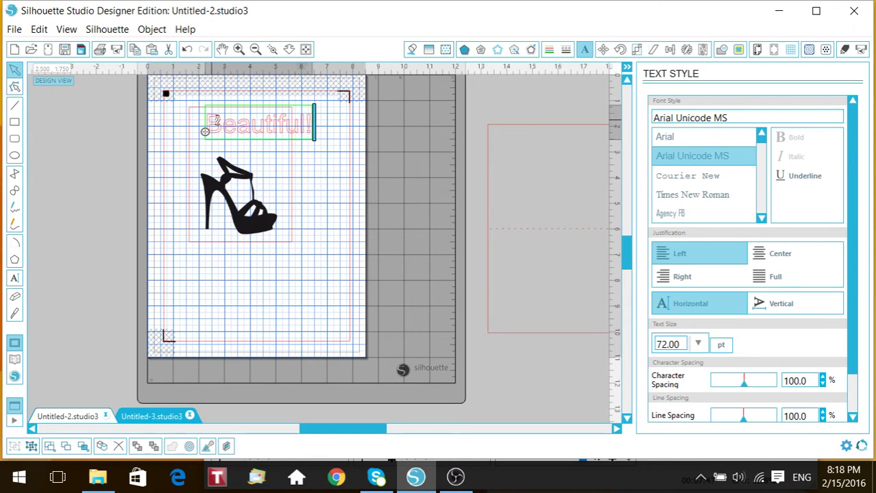
pyautogui.moveTo(214, 120); pyautogui.dragTo(318, 126)
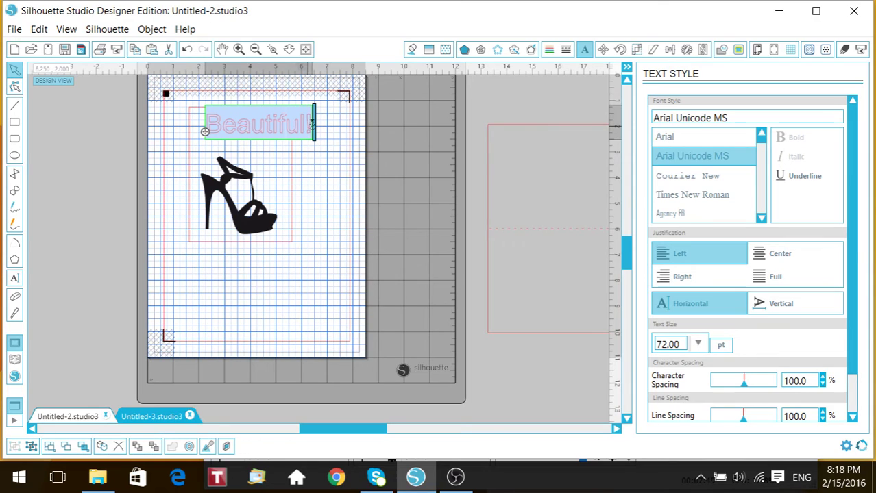
# - Set the Beautiful! text size to 48 pt and reselect the text object
pyautogui.click(698, 344)
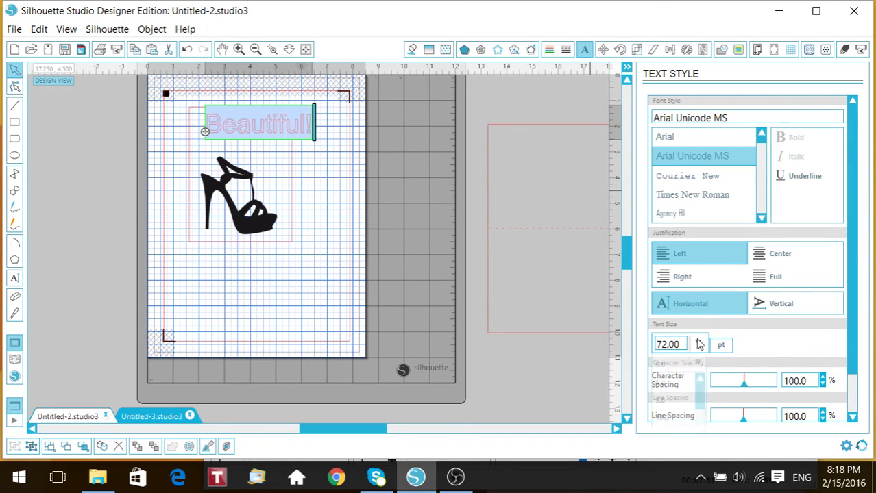
pyautogui.moveTo(698, 404); pyautogui.dragTo(691, 423)
pyautogui.scroll(-3, 679, 412)
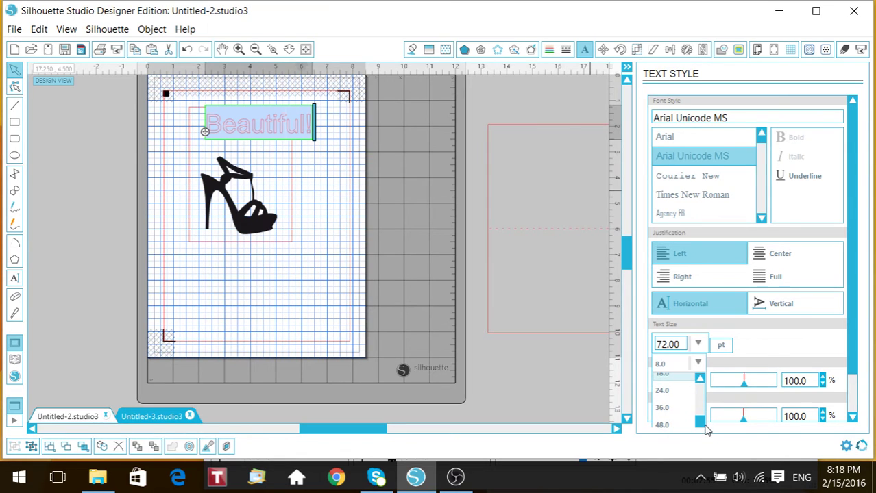
pyautogui.click(673, 415)
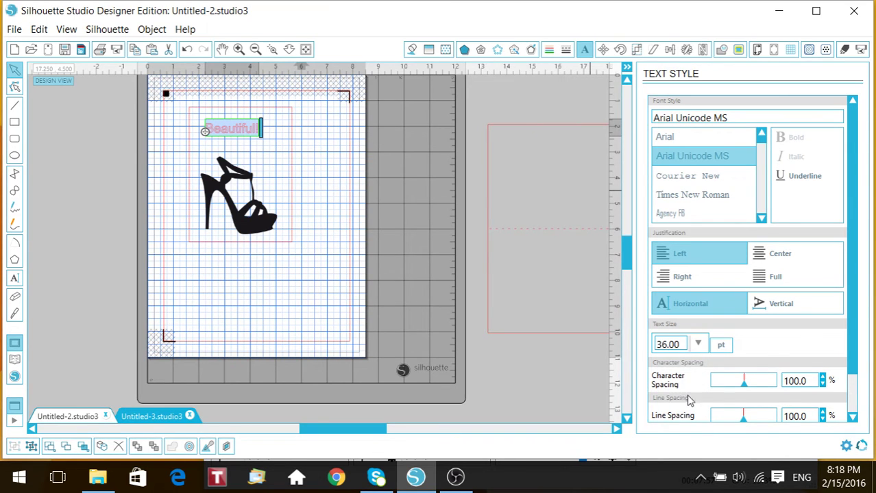
pyautogui.click(697, 346)
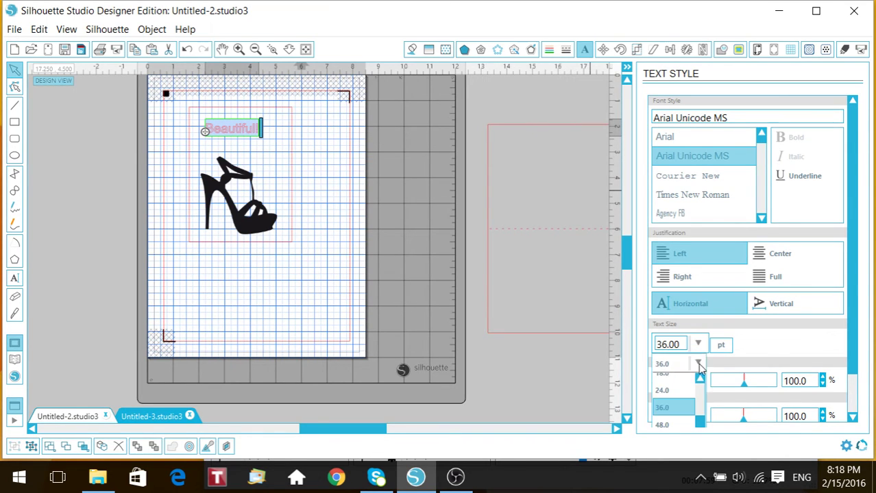
pyautogui.click(670, 425)
pyautogui.click(119, 163)
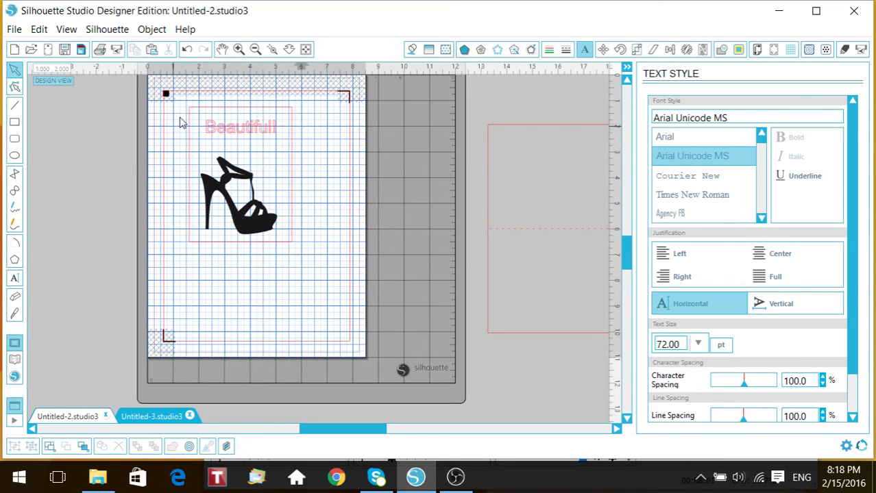
pyautogui.click(216, 132)
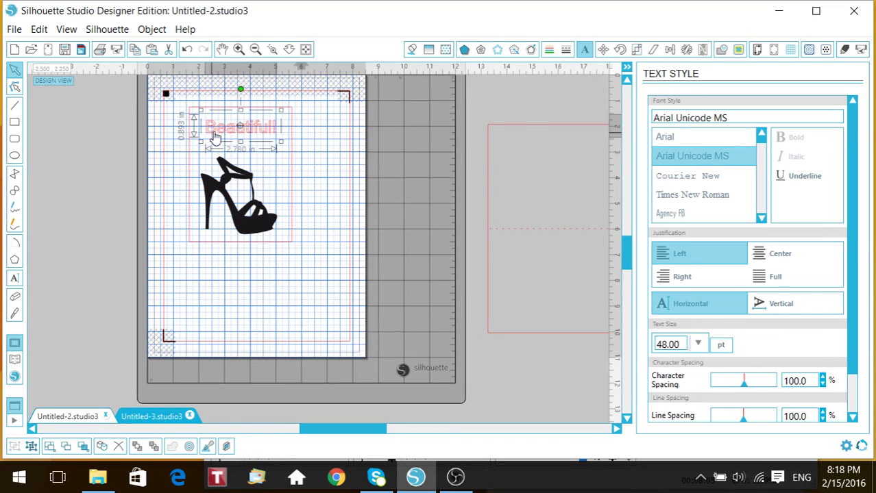
# - Zoom in and set the Beautiful! text to No Cut, then bring up Fill Color
pyautogui.click(363, 161)
pyautogui.click(236, 135)
pyautogui.click(239, 49)
pyautogui.scroll(4, 357, 144)
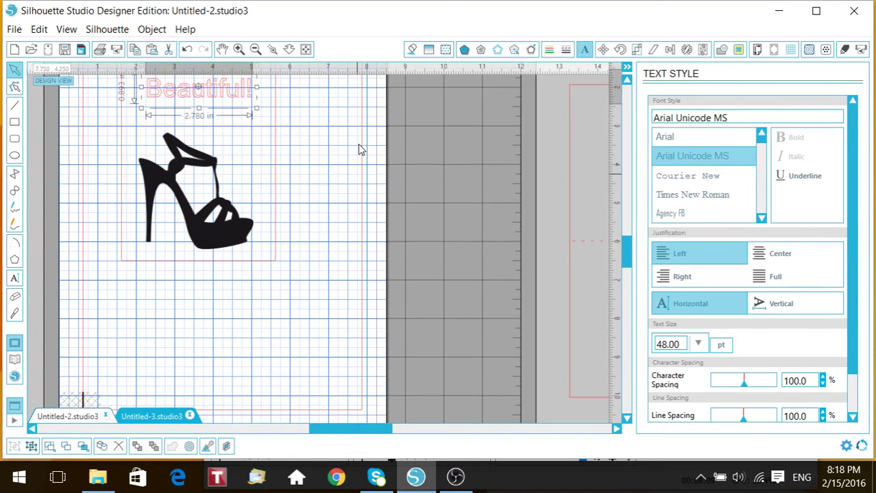
pyautogui.click(626, 70)
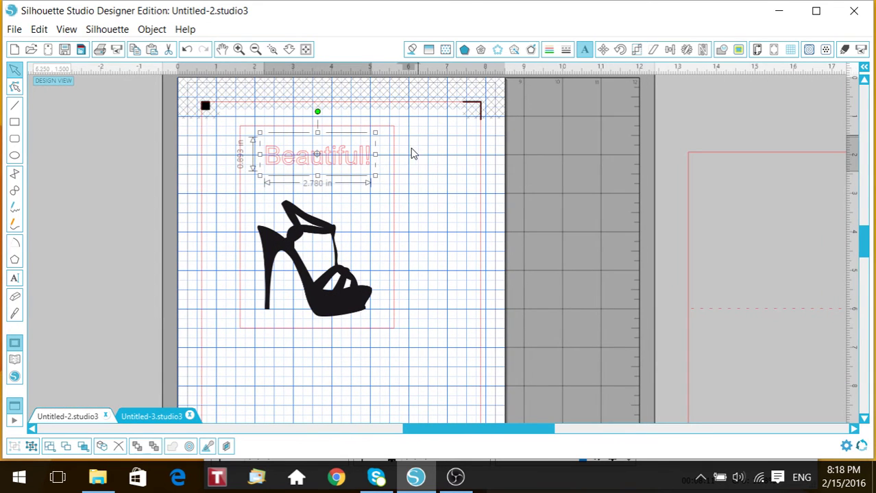
pyautogui.scroll(1, 367, 179)
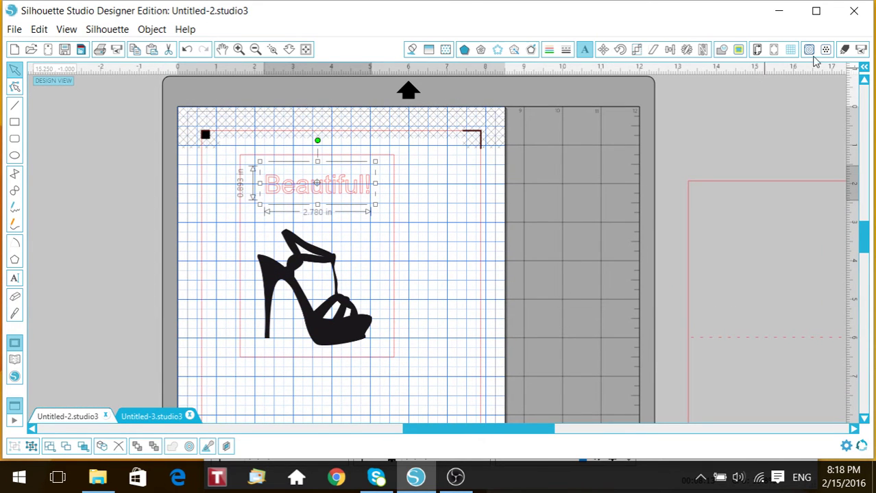
pyautogui.click(844, 49)
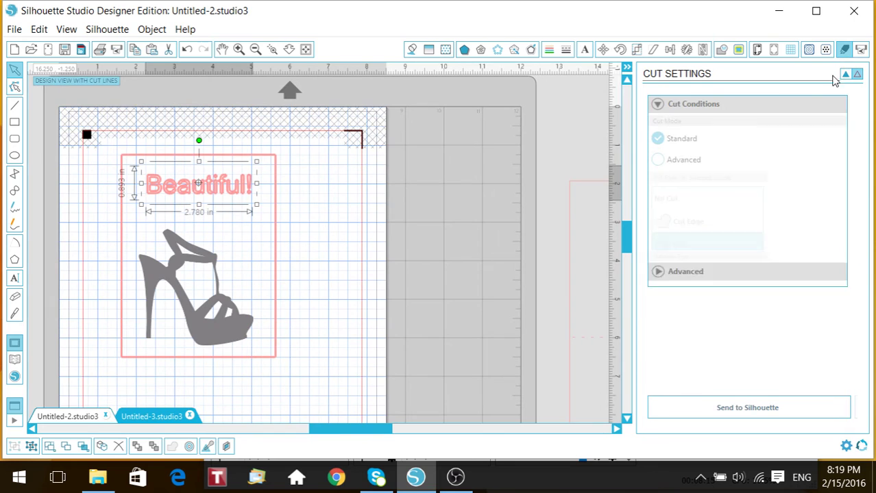
pyautogui.click(661, 198)
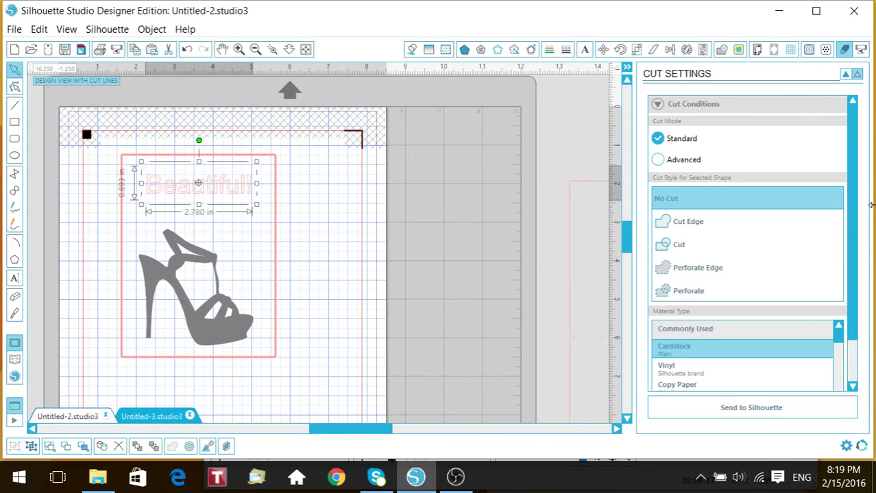
pyautogui.click(413, 50)
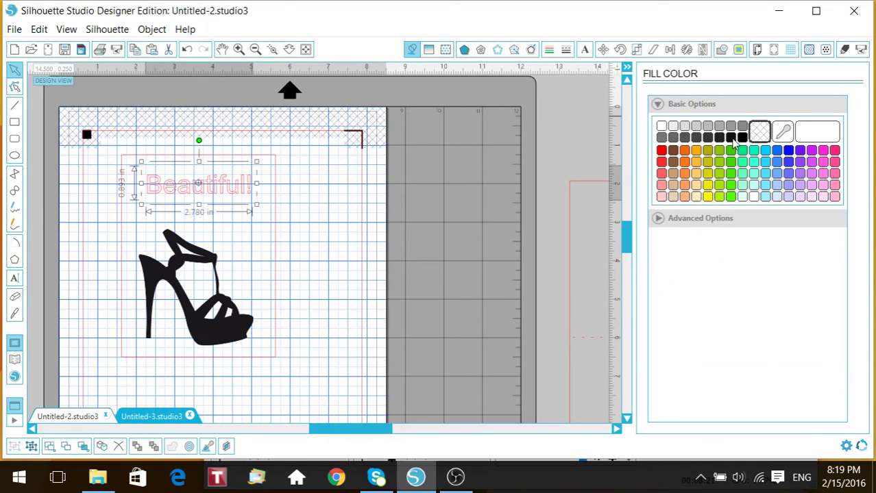
# - Fill the Beautiful! text solid black, then select the text and shoe together
pyautogui.click(742, 137)
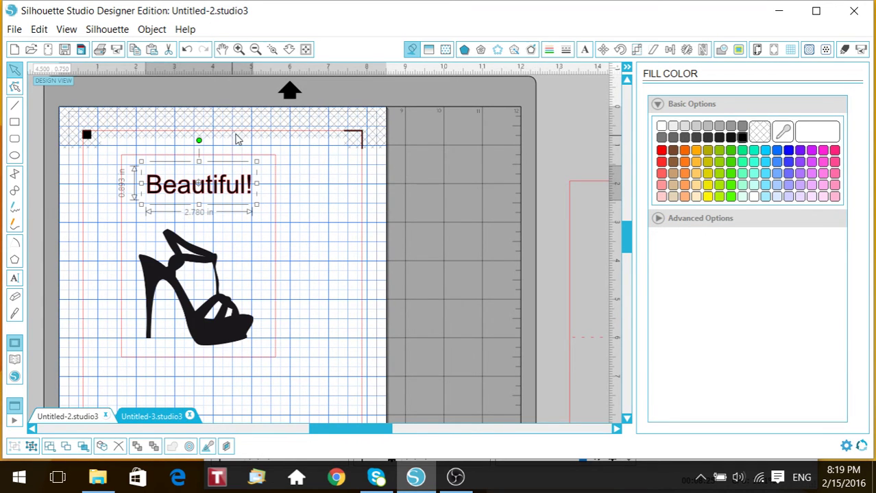
pyautogui.click(549, 52)
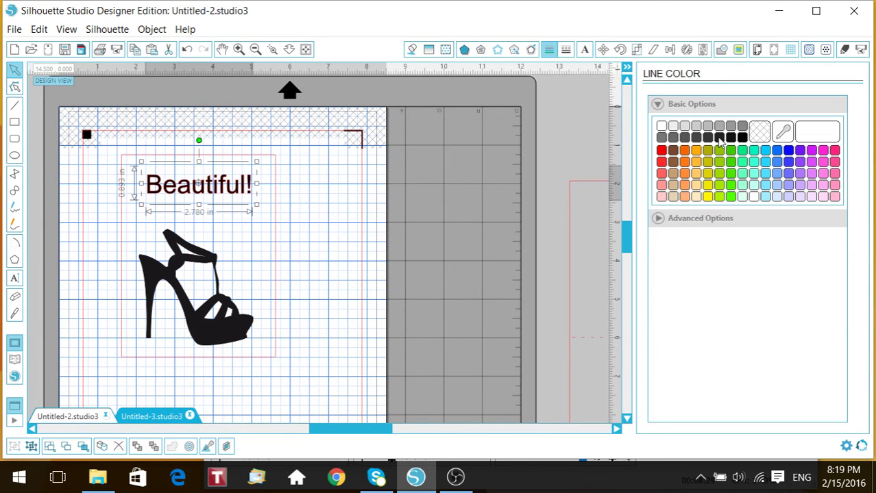
pyautogui.click(258, 213)
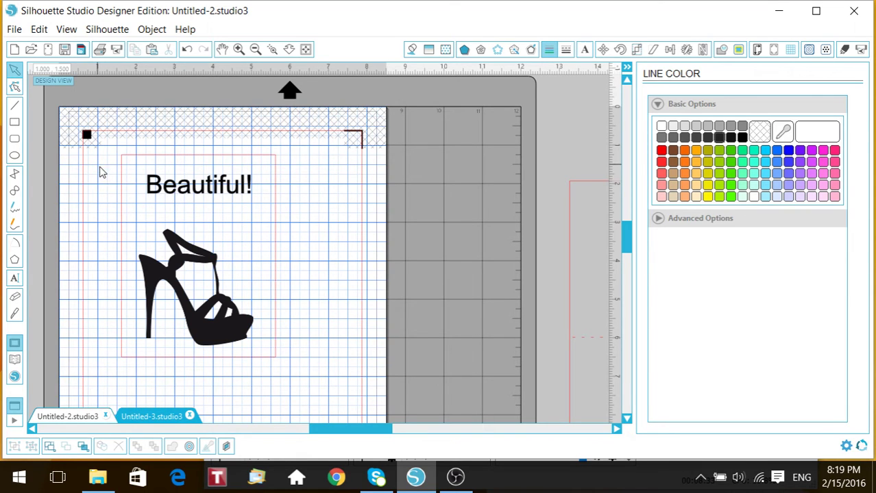
pyautogui.click(145, 184)
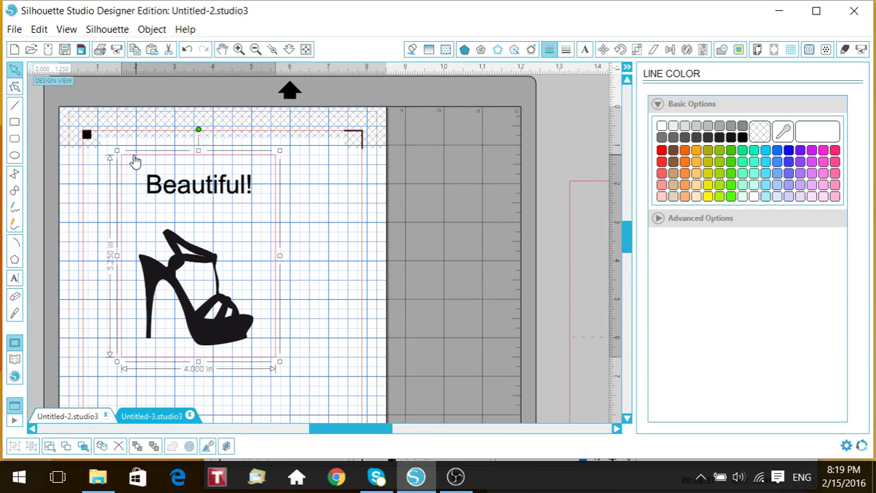
pyautogui.click(187, 195)
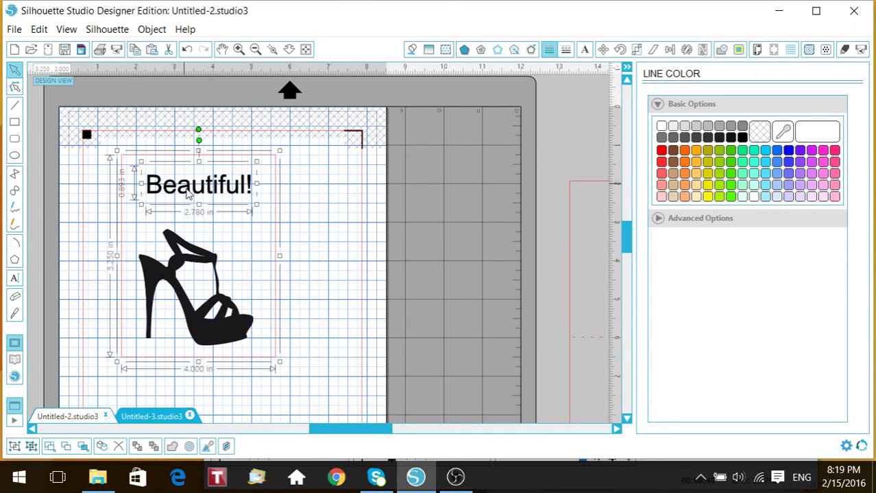
# - Align Center the Beautiful! text horizontally over the shoe, then select both objects
pyautogui.click(670, 52)
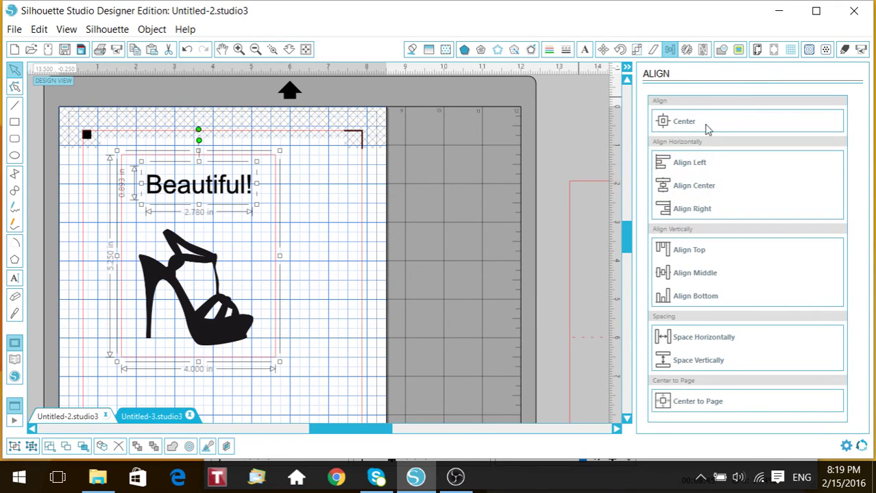
pyautogui.click(695, 192)
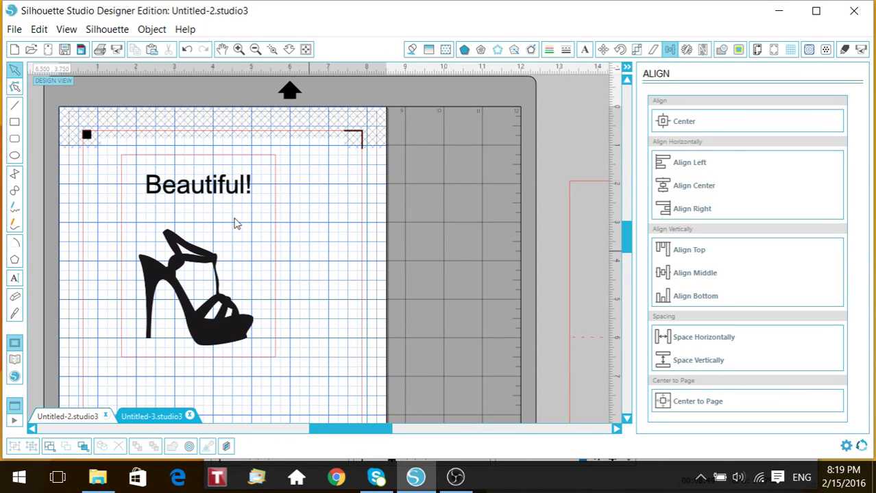
pyautogui.click(233, 320)
pyautogui.moveTo(233, 320); pyautogui.dragTo(291, 338)
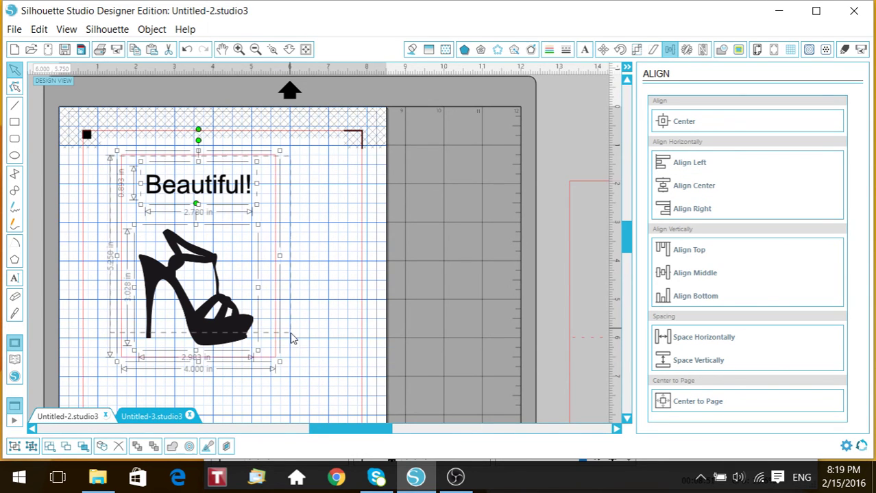
# - Group the Beautiful! text and shoe and nudge the group right
pyautogui.rightClick(291, 330)
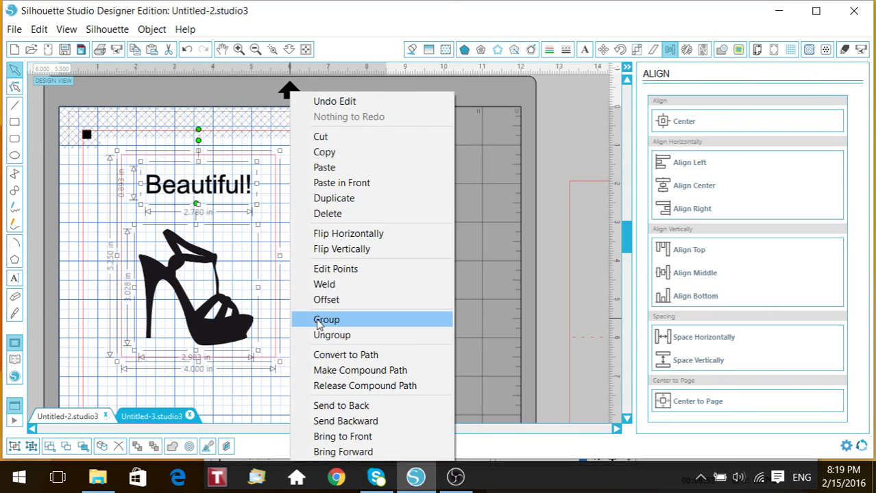
pyautogui.click(305, 317)
pyautogui.moveTo(174, 273); pyautogui.dragTo(195, 279)
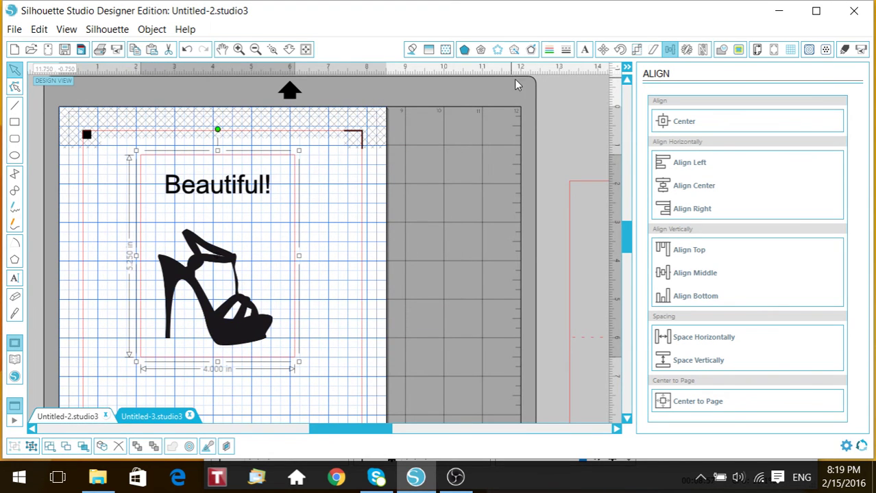
pyautogui.click(626, 67)
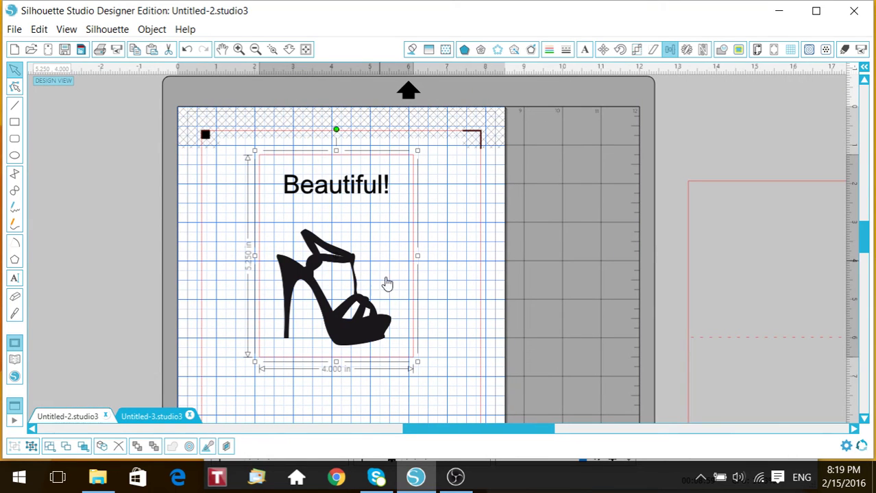
# - Scale the group to 3.030 x 3.977 in near the page's upper left
pyautogui.moveTo(418, 363); pyautogui.dragTo(355, 335)
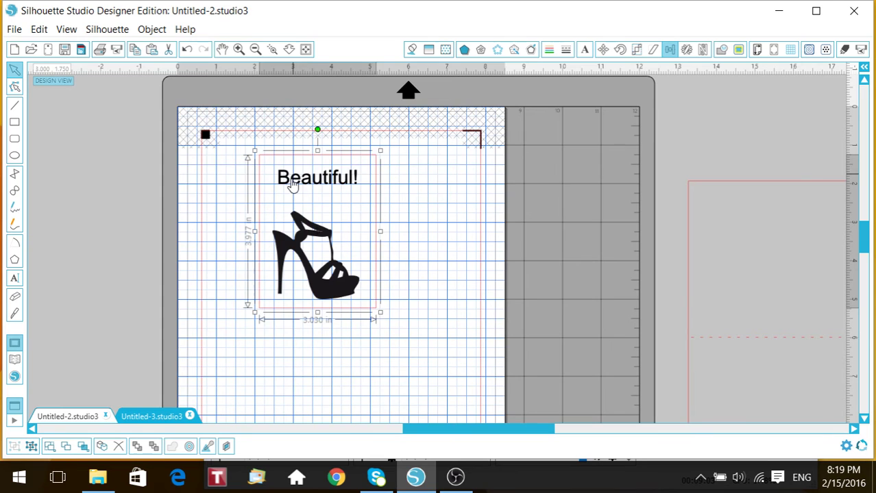
pyautogui.moveTo(292, 187); pyautogui.dragTo(273, 186)
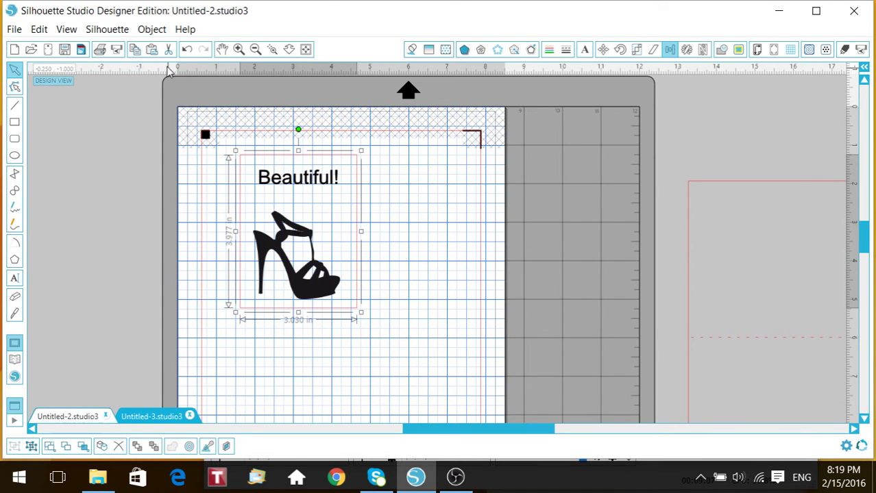
pyautogui.click(151, 30)
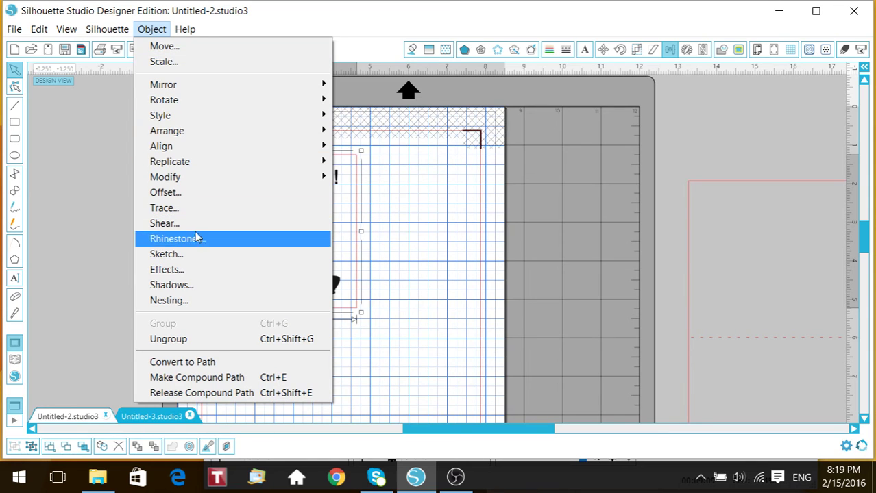
# - Replicate the design with Fill Page into three rotated copies, zooming out to the whole mat
pyautogui.moveTo(194, 165)
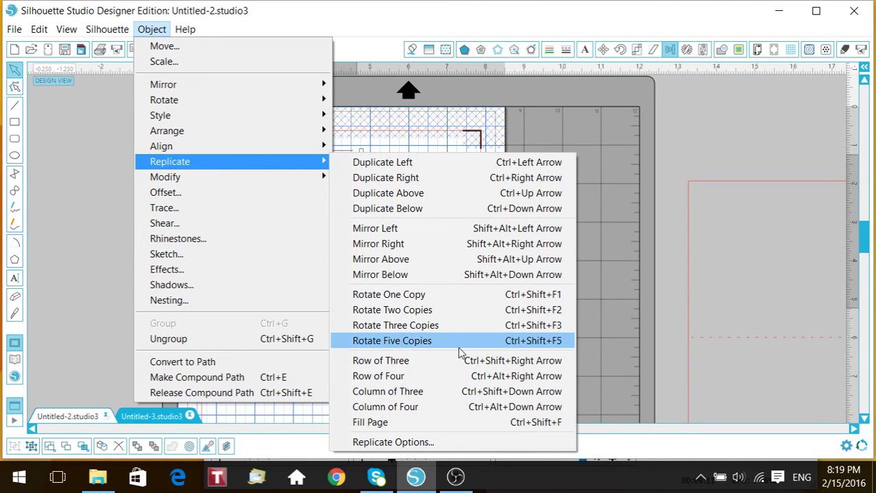
pyautogui.click(447, 423)
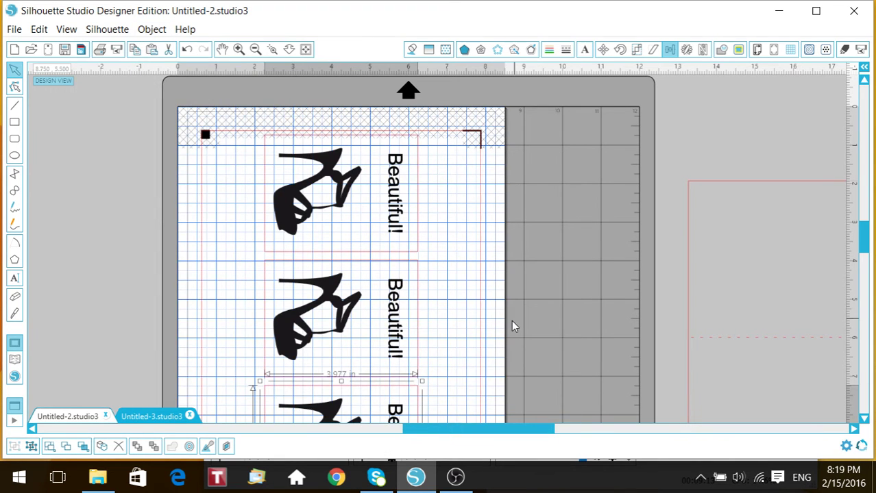
pyautogui.scroll(-3, 511, 320)
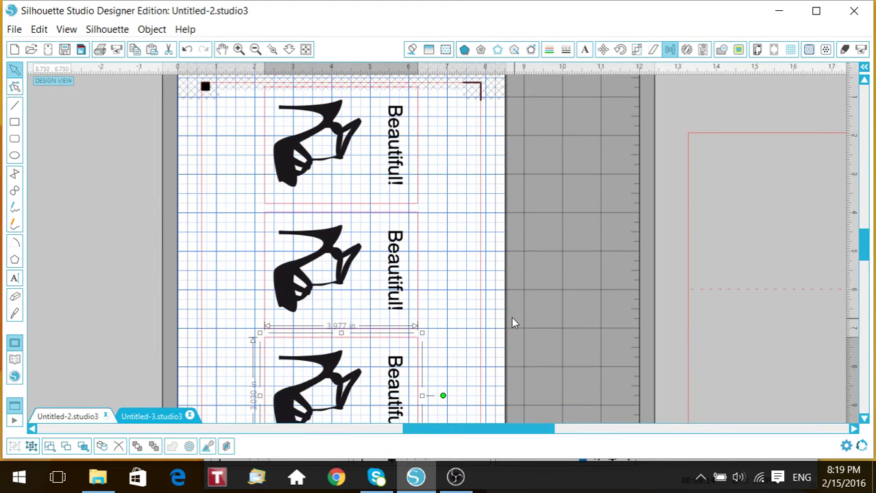
pyautogui.click(254, 50)
pyautogui.click(538, 254)
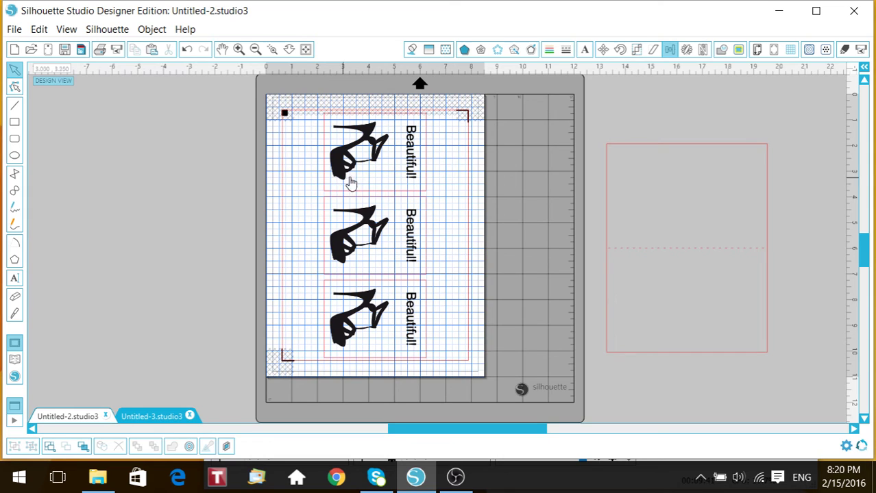
# - Drag the three design copies into the left workspace and select the top copy
pyautogui.moveTo(345, 190); pyautogui.dragTo(101, 204)
pyautogui.moveTo(350, 243); pyautogui.dragTo(100, 260)
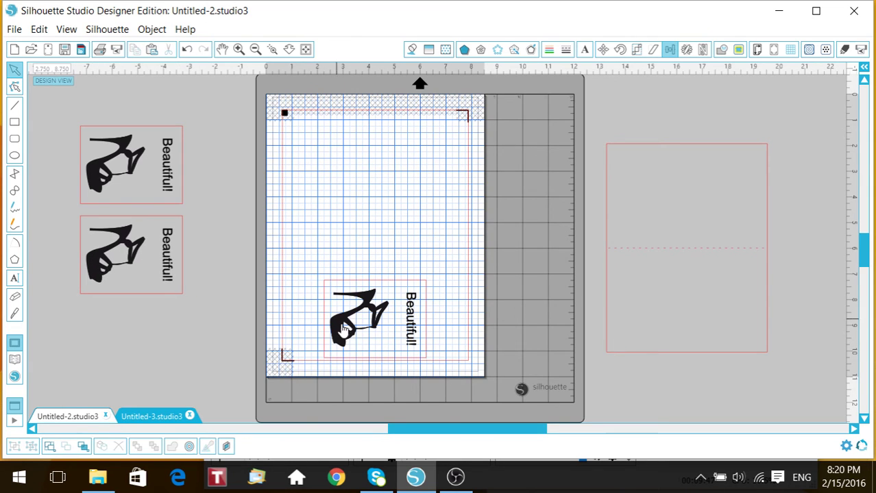
pyautogui.moveTo(343, 333); pyautogui.dragTo(94, 352)
pyautogui.click(65, 135)
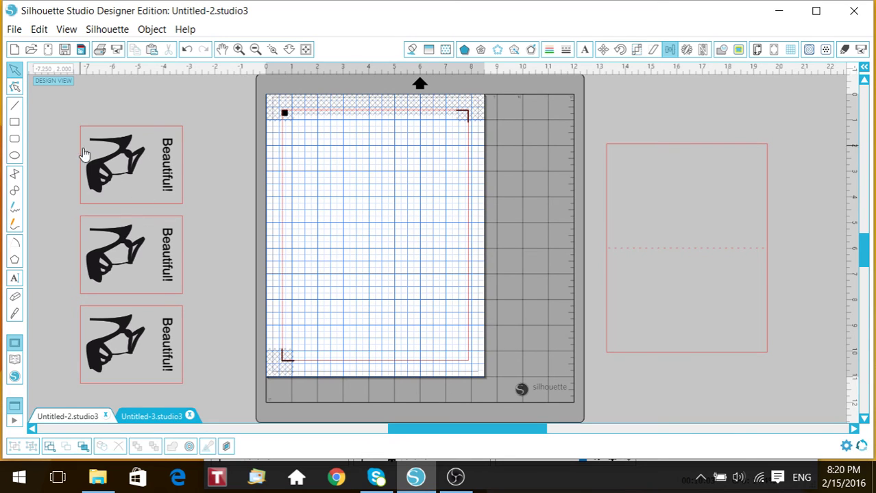
pyautogui.click(110, 167)
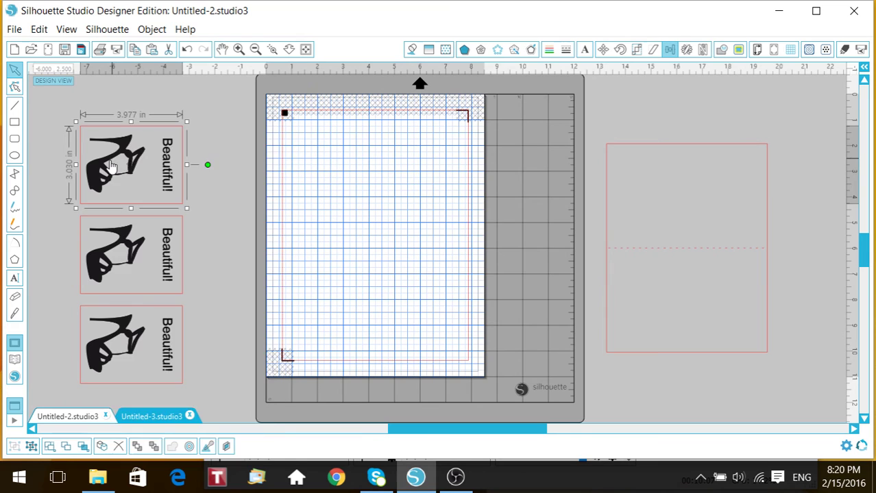
# - Ungroup the top copy and move its shoe onto the mat
pyautogui.rightClick(110, 168)
pyautogui.click(179, 345)
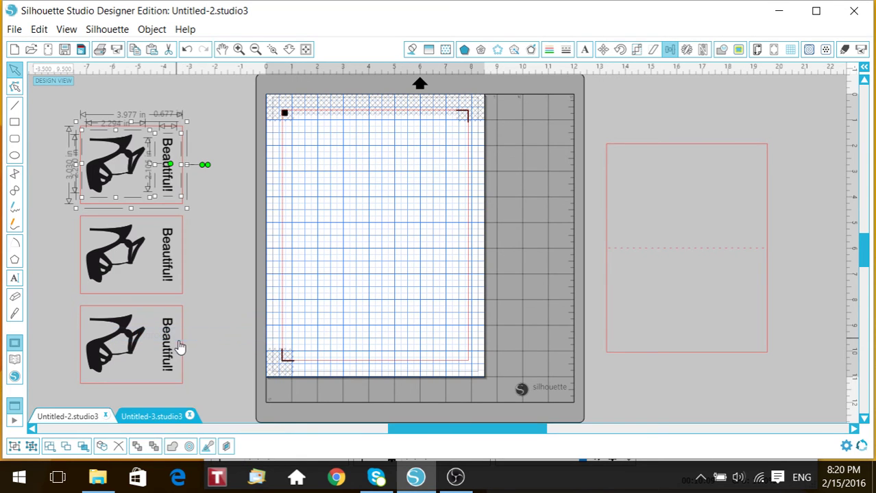
pyautogui.moveTo(110, 165); pyautogui.dragTo(373, 184)
# - Rotate the 2.260 x 2.294 in shoe upright and position it near the mat's top-left
pyautogui.click(382, 154)
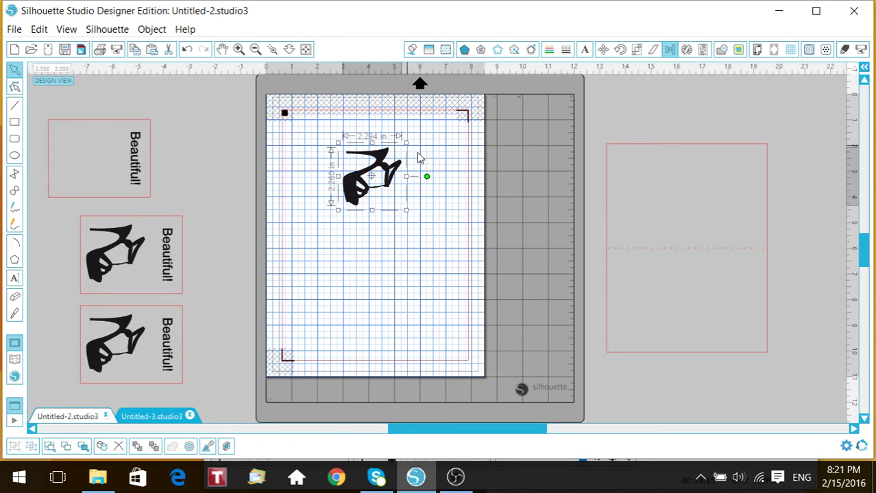
pyautogui.moveTo(426, 177); pyautogui.dragTo(372, 123)
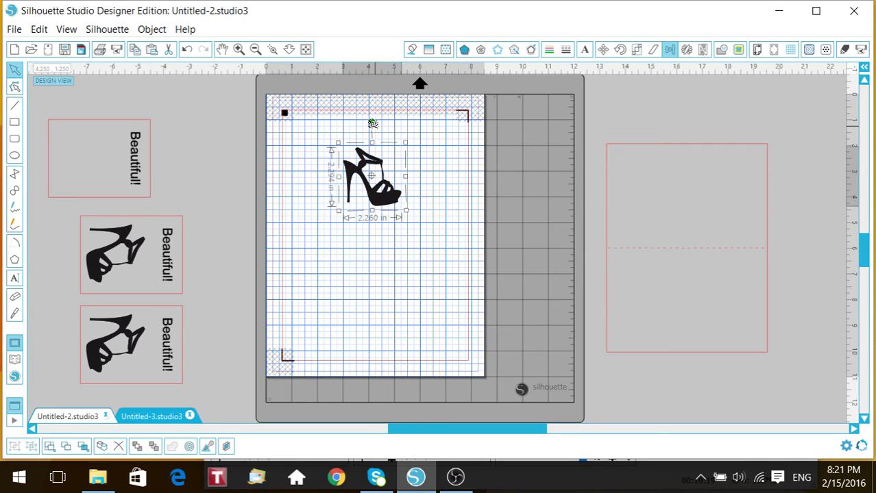
pyautogui.click(237, 52)
pyautogui.scroll(3, 664, 323)
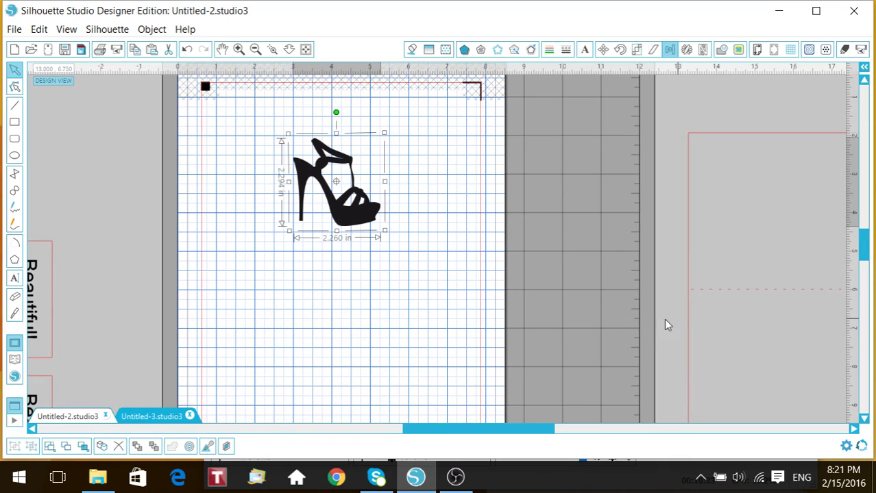
pyautogui.moveTo(309, 214); pyautogui.dragTo(256, 196)
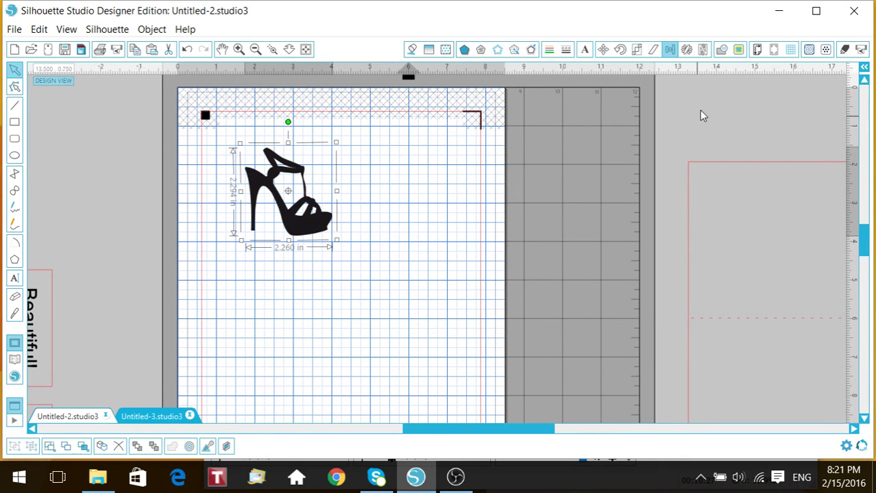
# - Trace the shoe with High Pass Filter 46 into a cut outline, moving the black original aside
pyautogui.click(738, 50)
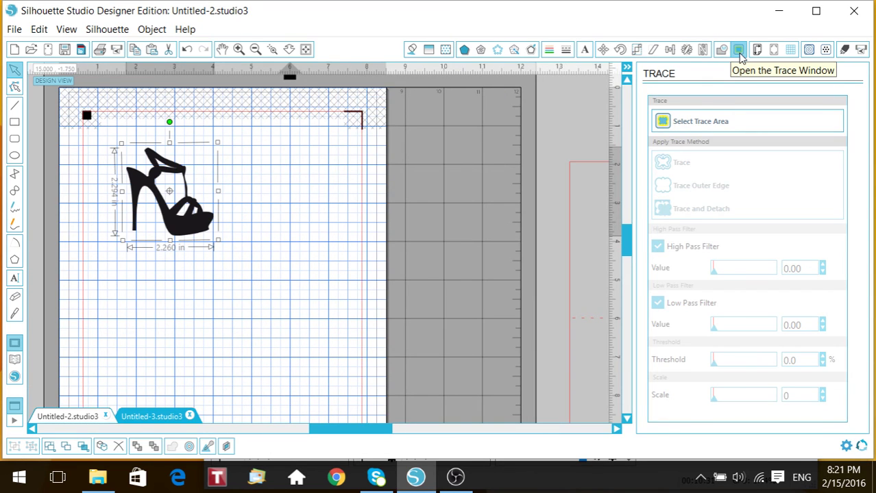
pyautogui.click(663, 122)
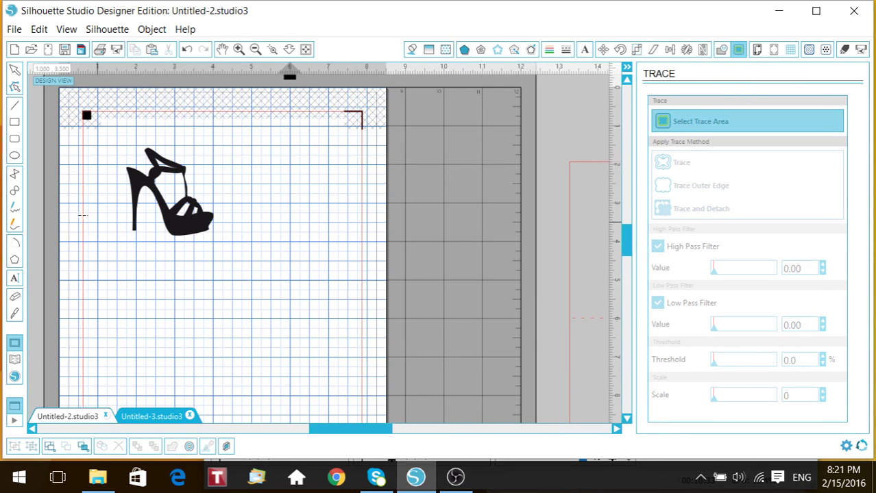
pyautogui.moveTo(99, 137)
pyautogui.mouseDown()
pyautogui.moveTo(145, 254)
pyautogui.moveTo(290, 279)
pyautogui.mouseUp()
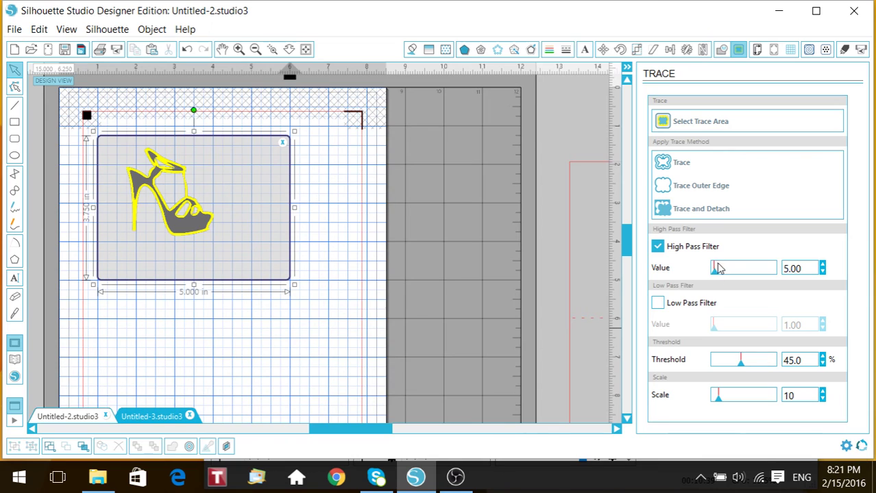
pyautogui.moveTo(715, 273); pyautogui.dragTo(722, 276)
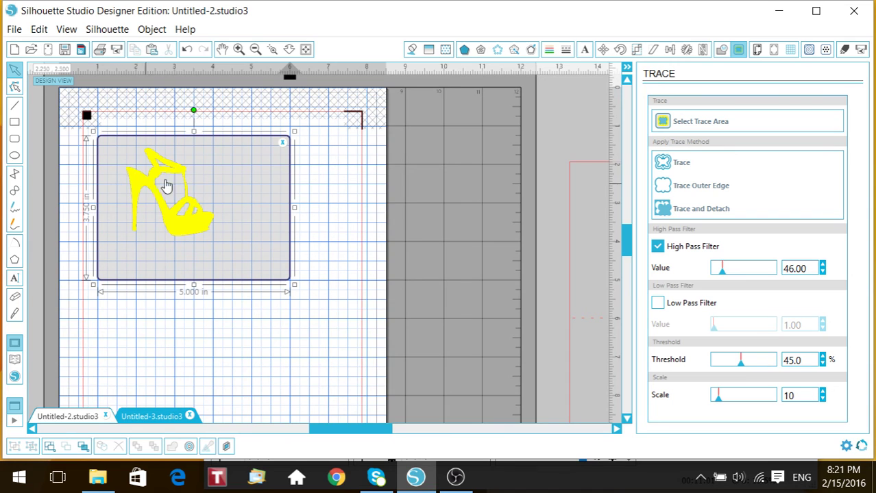
pyautogui.click(676, 165)
pyautogui.moveTo(165, 213); pyautogui.dragTo(290, 301)
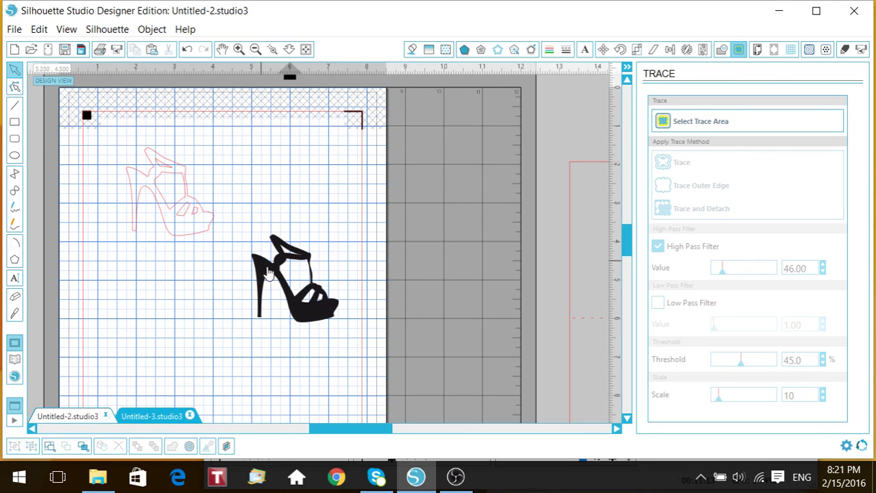
# - Move the black shoe right off the mat, then select the 2.270 x 2.289 in traced outline
pyautogui.click(144, 186)
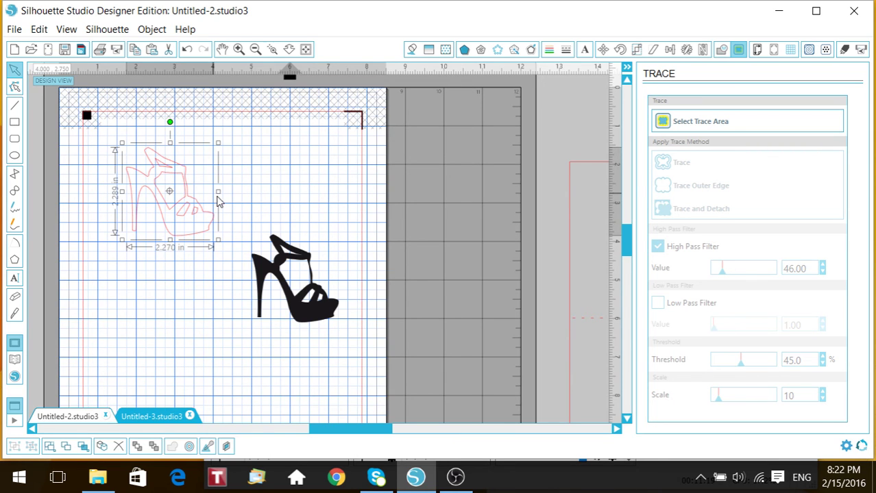
pyautogui.moveTo(274, 270); pyautogui.dragTo(515, 309)
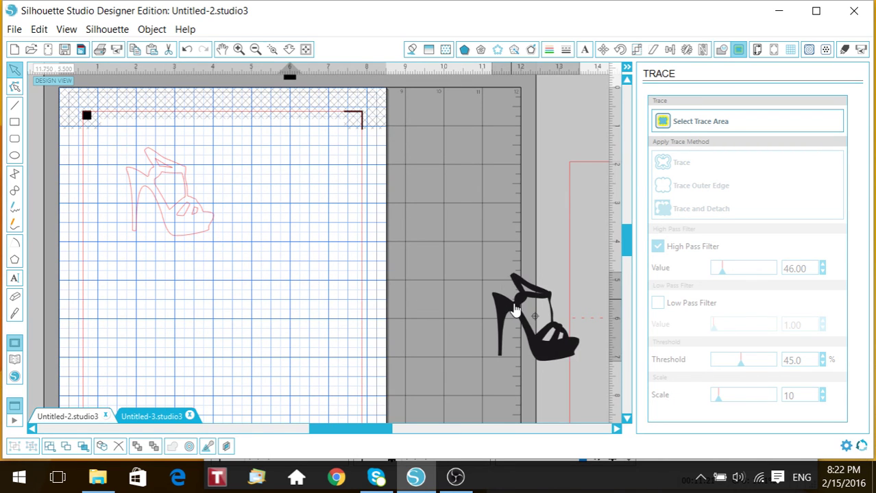
pyautogui.click(147, 197)
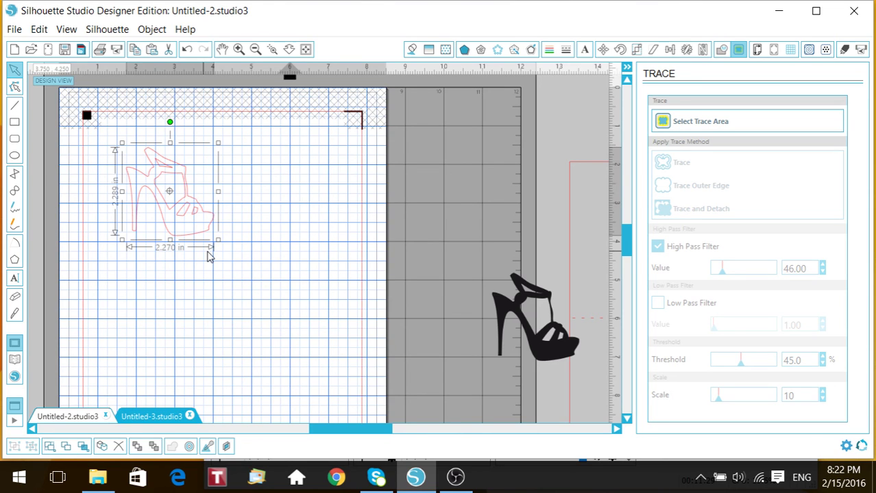
# - Preview dark, red, pink arrows and checkerboard fills on the outline, then leave it unfilled
pyautogui.click(445, 52)
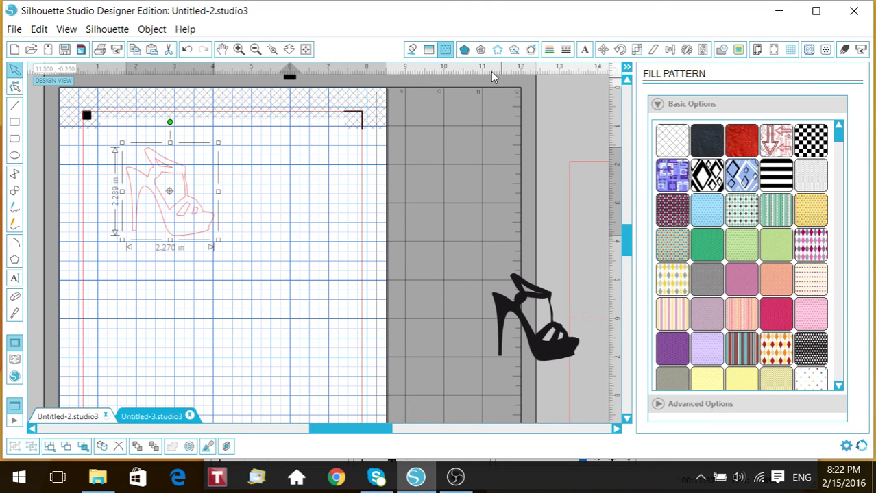
pyautogui.click(715, 142)
pyautogui.click(746, 142)
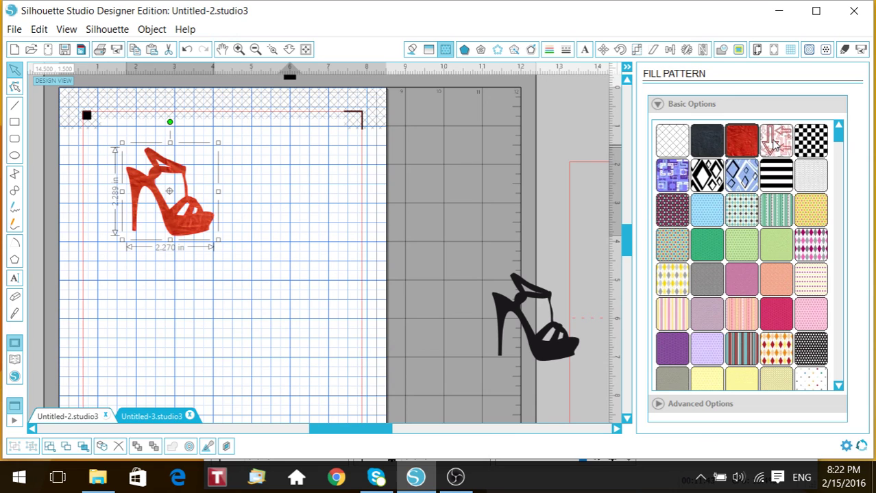
pyautogui.click(774, 142)
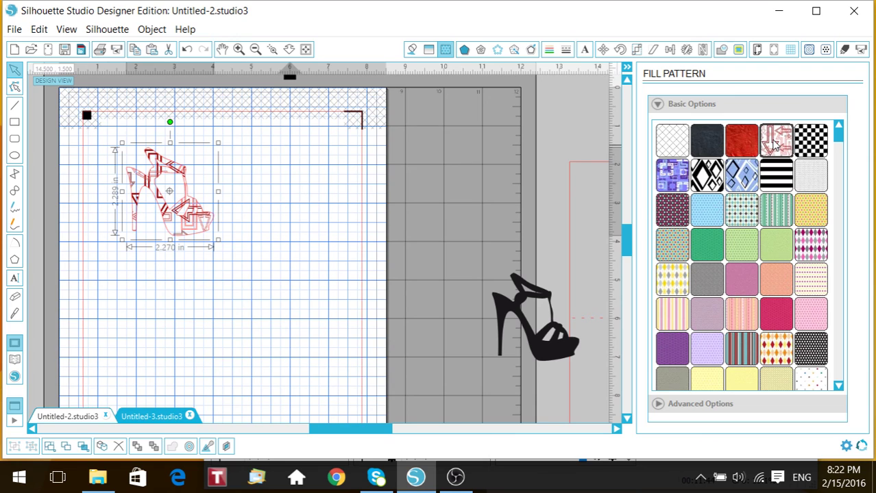
pyautogui.click(820, 146)
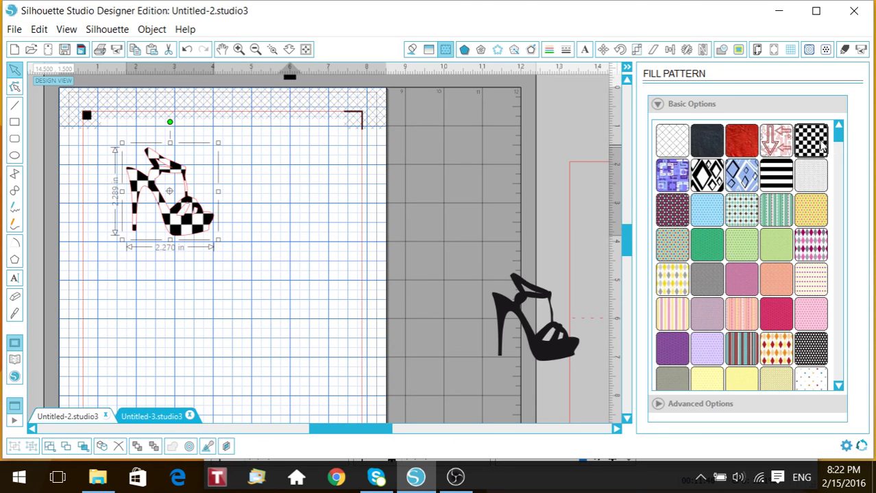
pyautogui.click(671, 142)
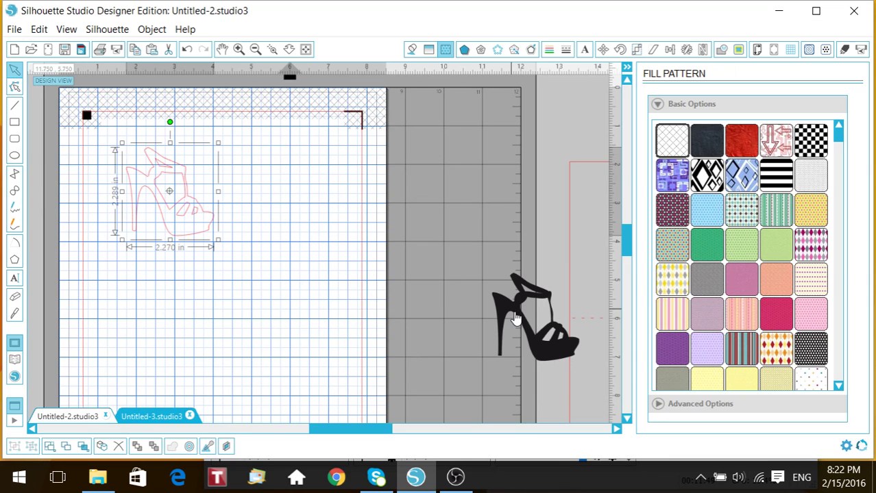
pyautogui.moveTo(515, 318); pyautogui.dragTo(545, 289)
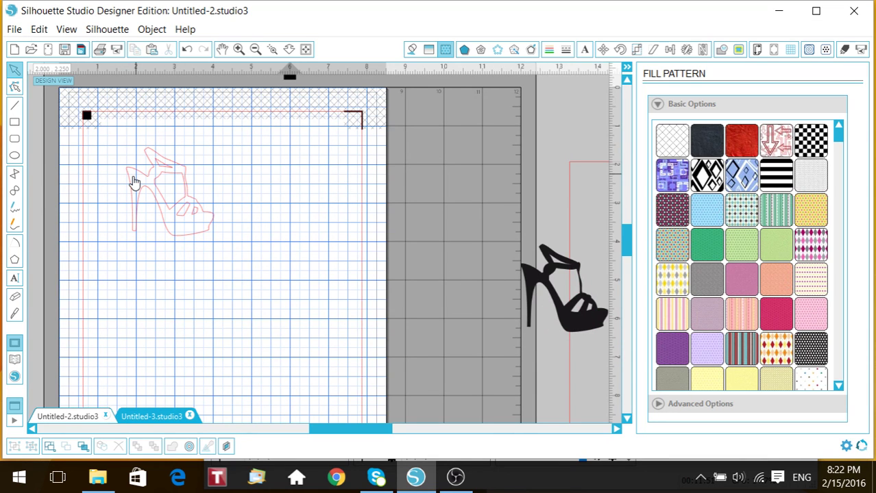